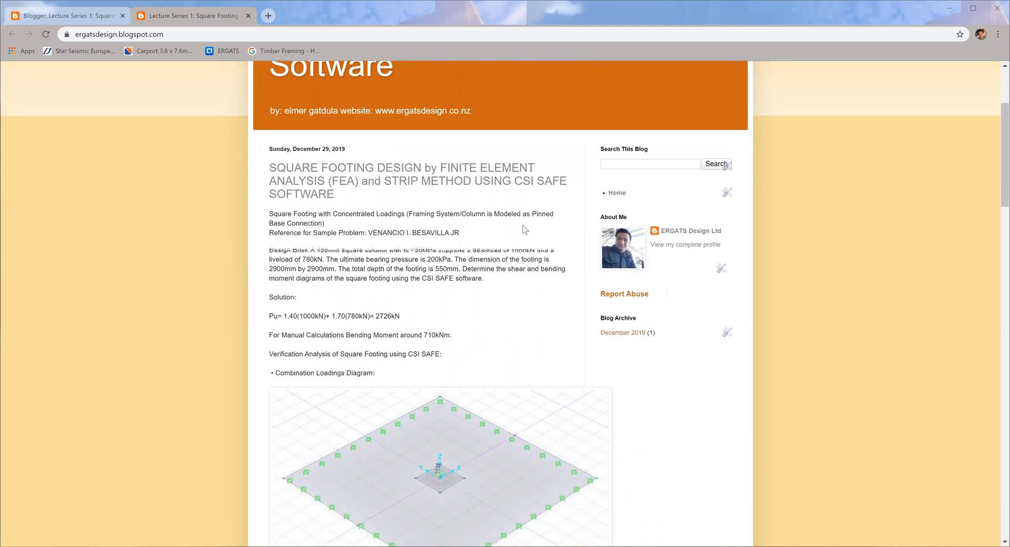
scroll(523, 227, "down", 1)
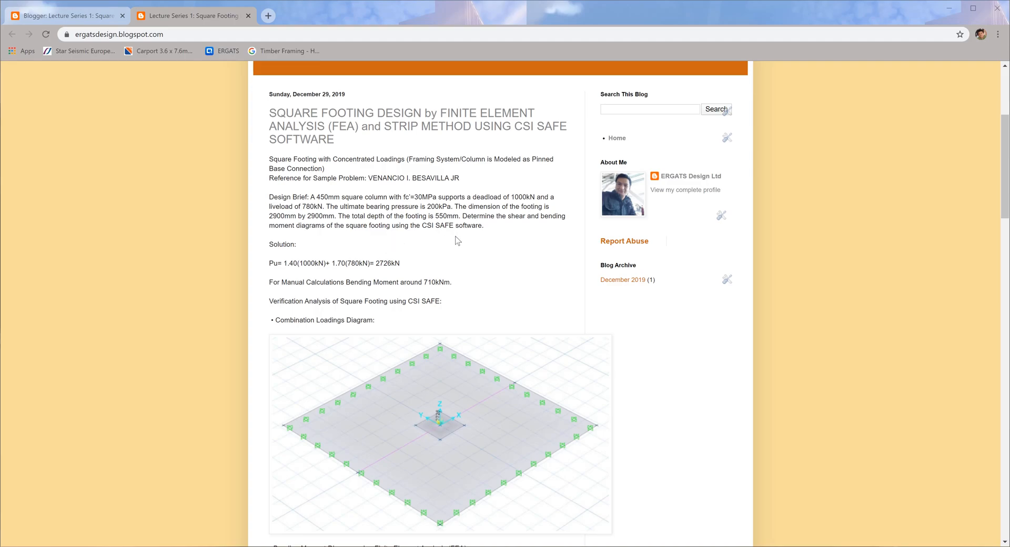
Read the square footing design brief and examine its loading, bending moment and shear diagrams from the FEA and strip methods.
scroll(457, 240, "down", 1)
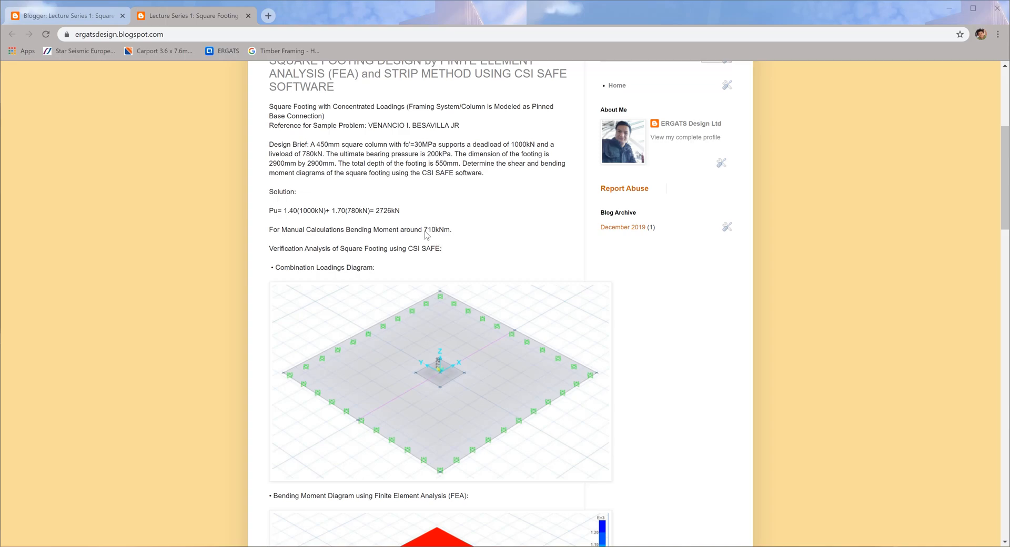
scroll(444, 253, "down", 2)
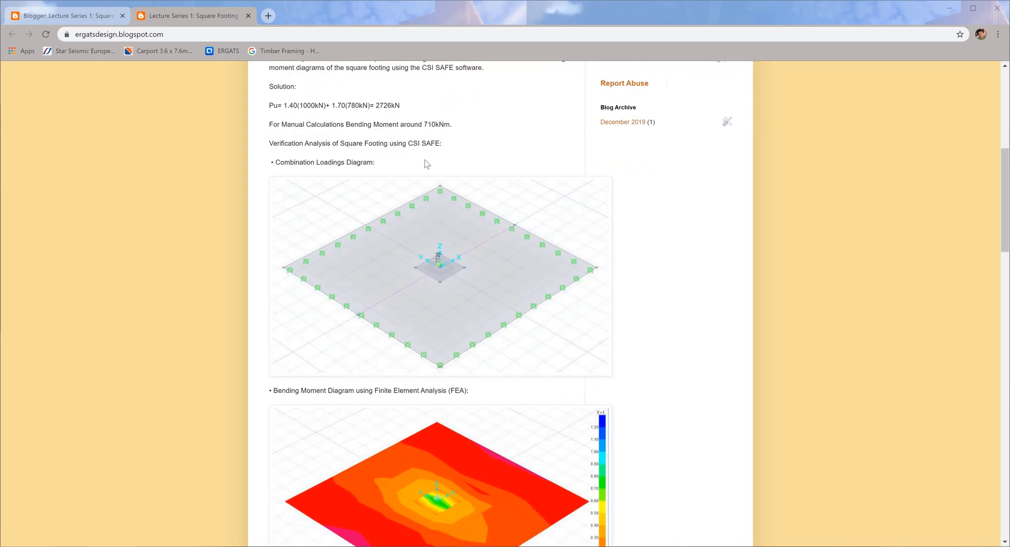
scroll(412, 244, "down", 3)
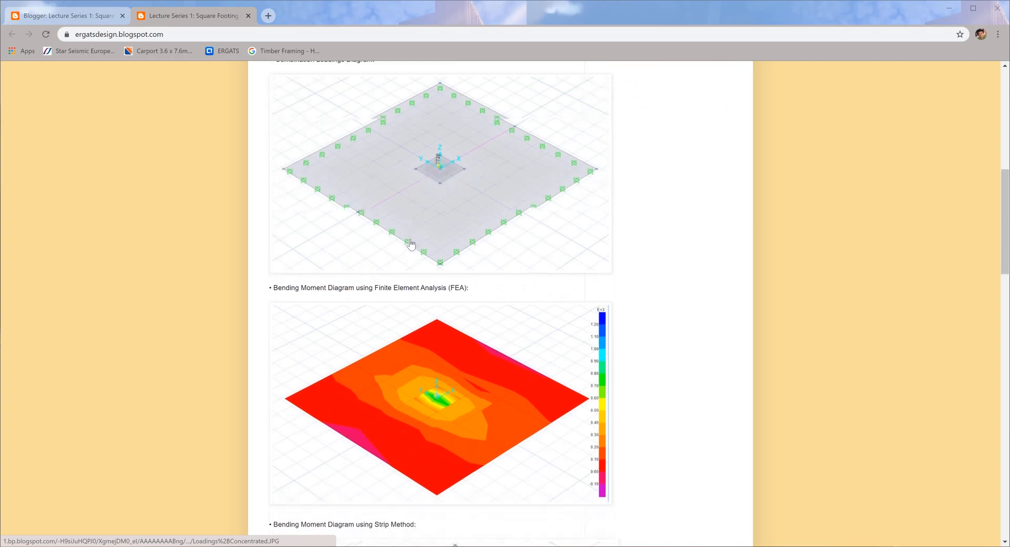
scroll(441, 245, "down", 2)
scroll(445, 263, "up", 7)
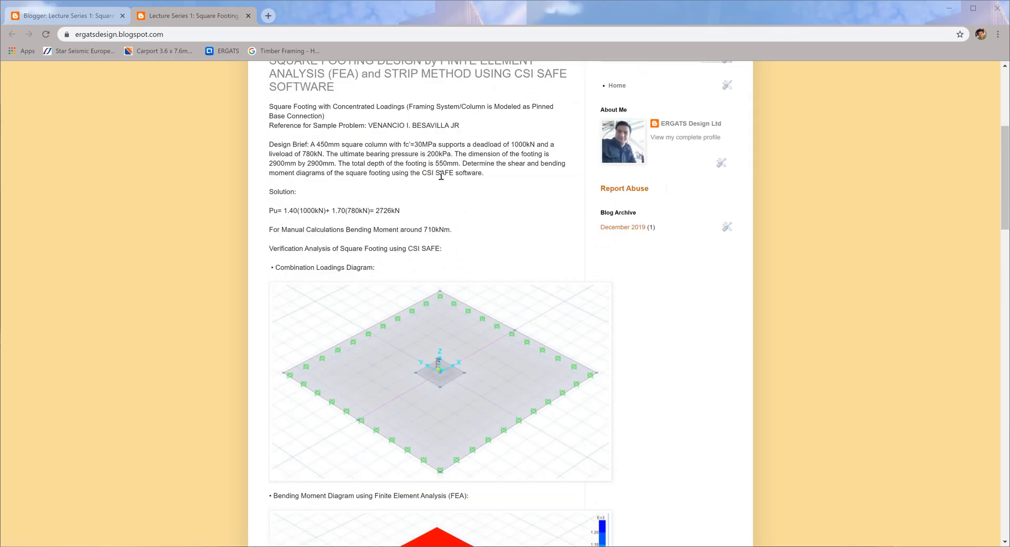
scroll(441, 267, "down", 4)
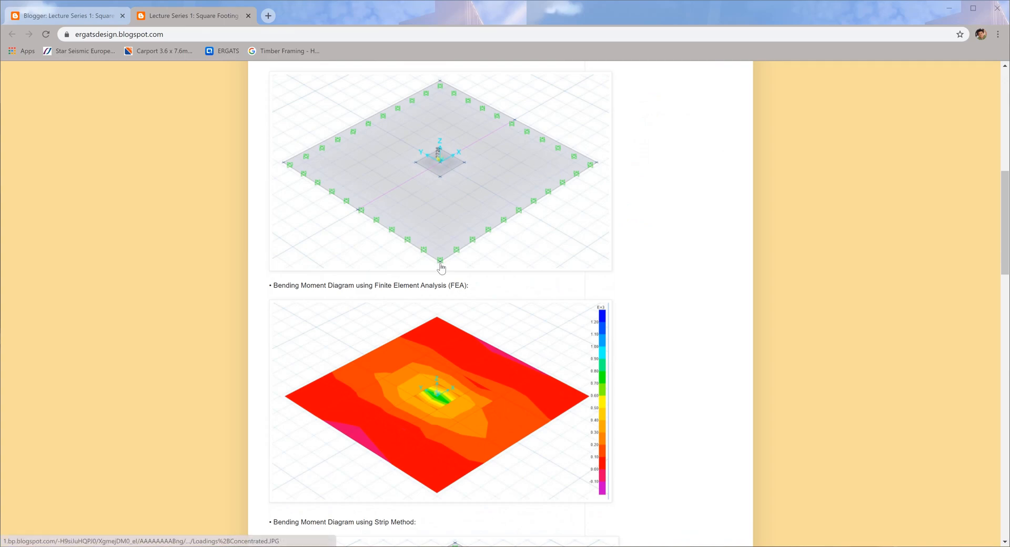
scroll(441, 268, "down", 1)
scroll(441, 269, "down", 1)
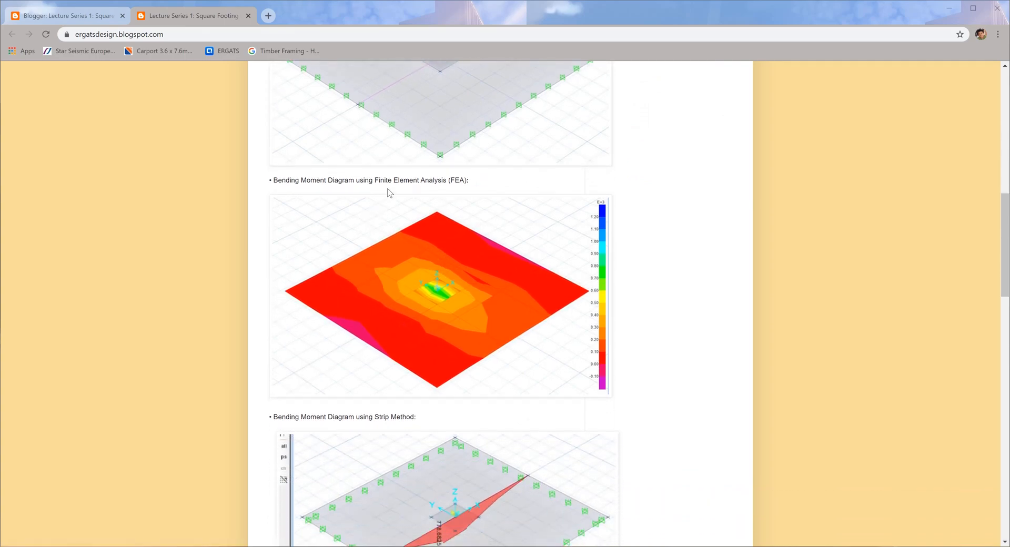
scroll(446, 246, "down", 4)
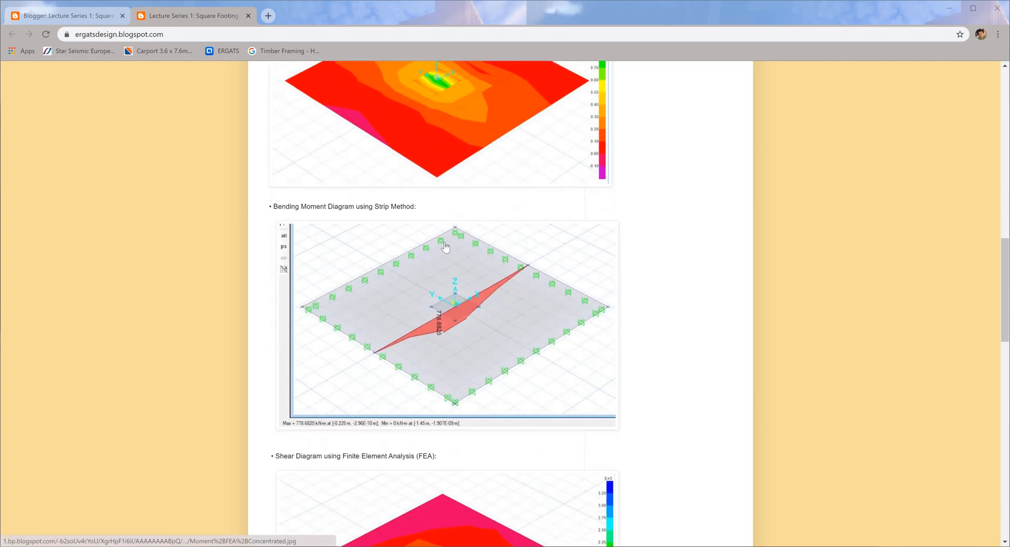
scroll(447, 245, "down", 15)
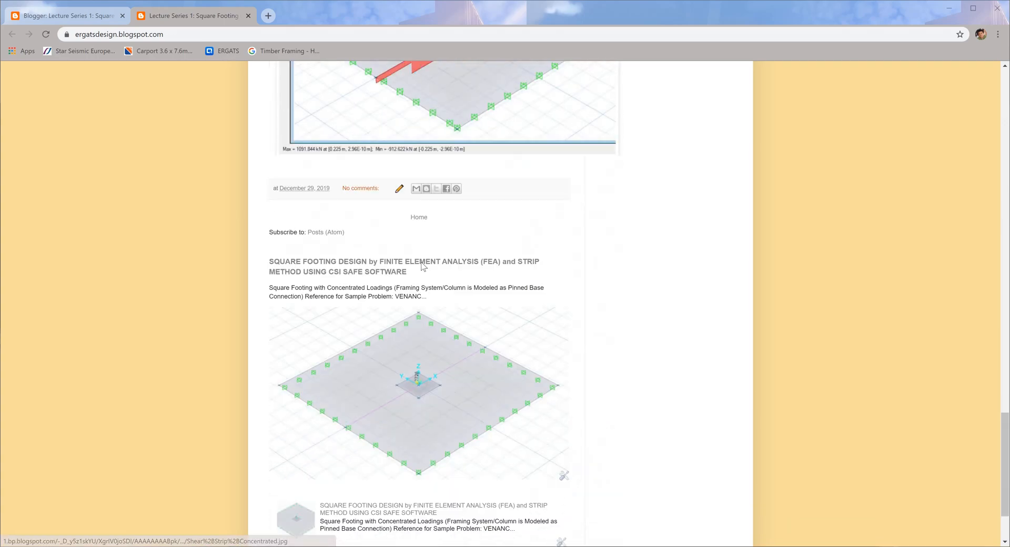
scroll(426, 268, "up", 18)
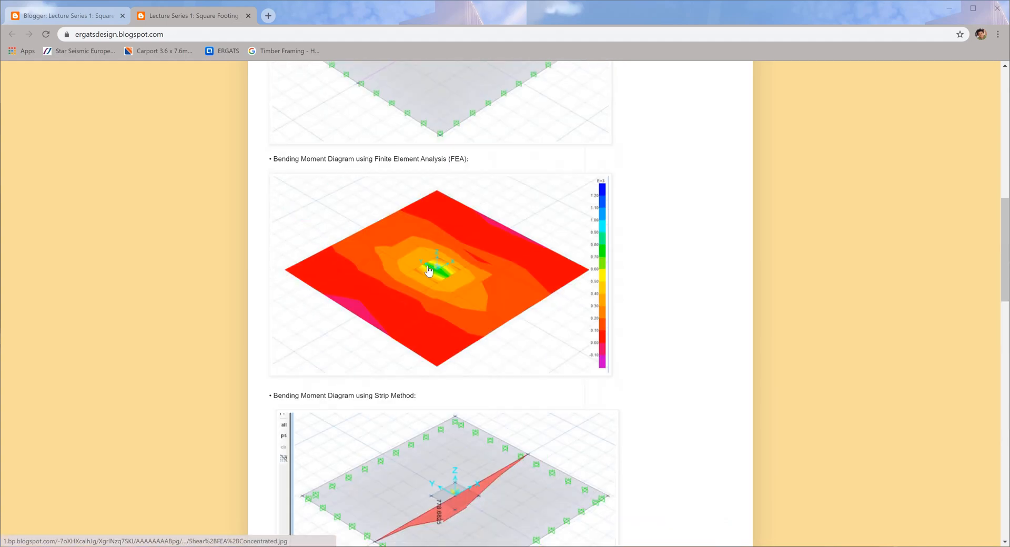
scroll(429, 270, "up", 10)
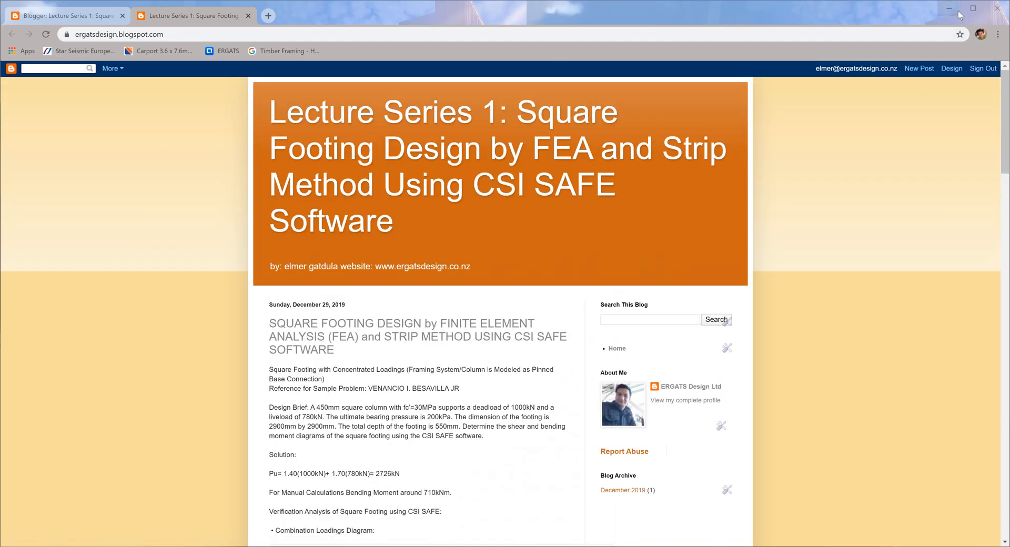
Switch to SAFE and start a new model with ACI 318-08 as the design code.
left_click(950, 8)
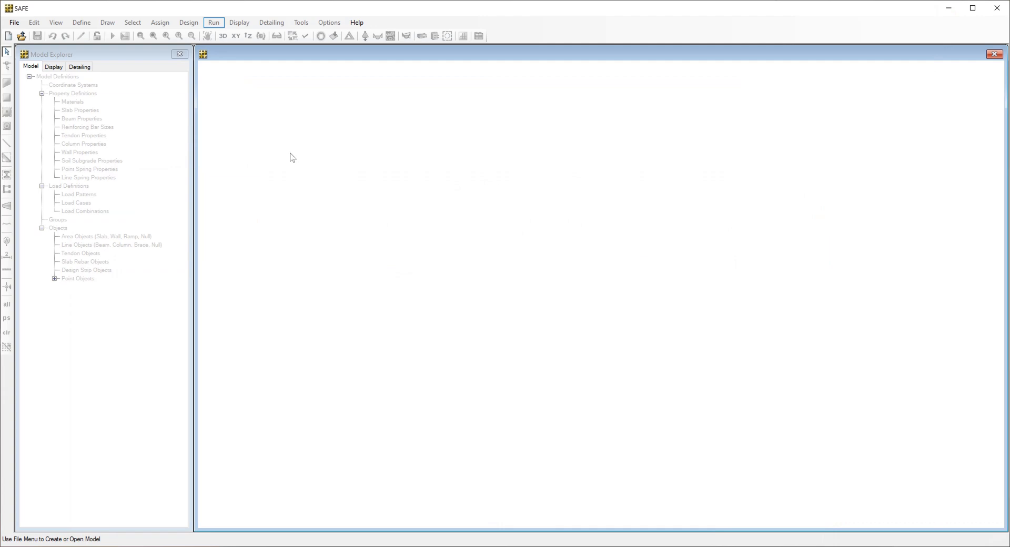
left_click(14, 22)
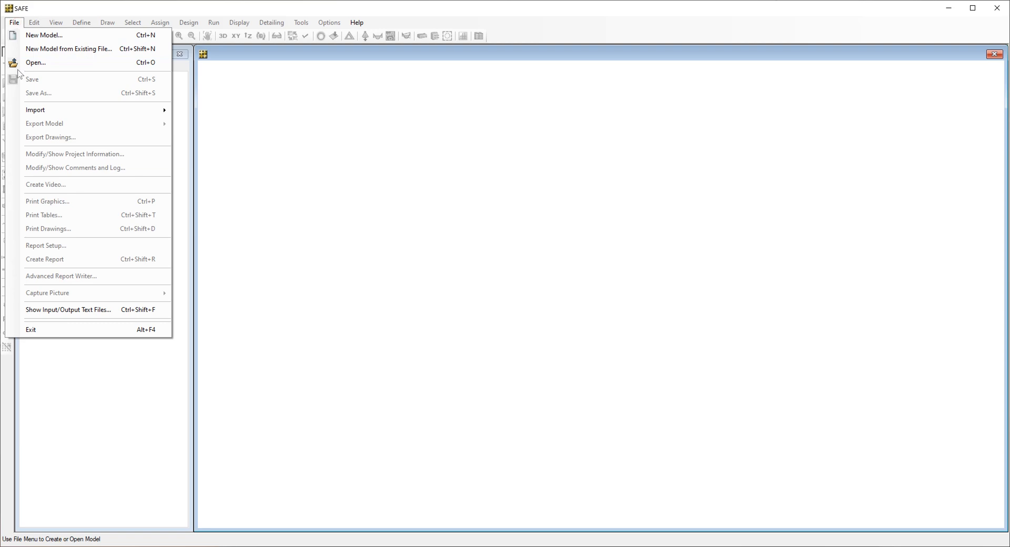
left_click(42, 34)
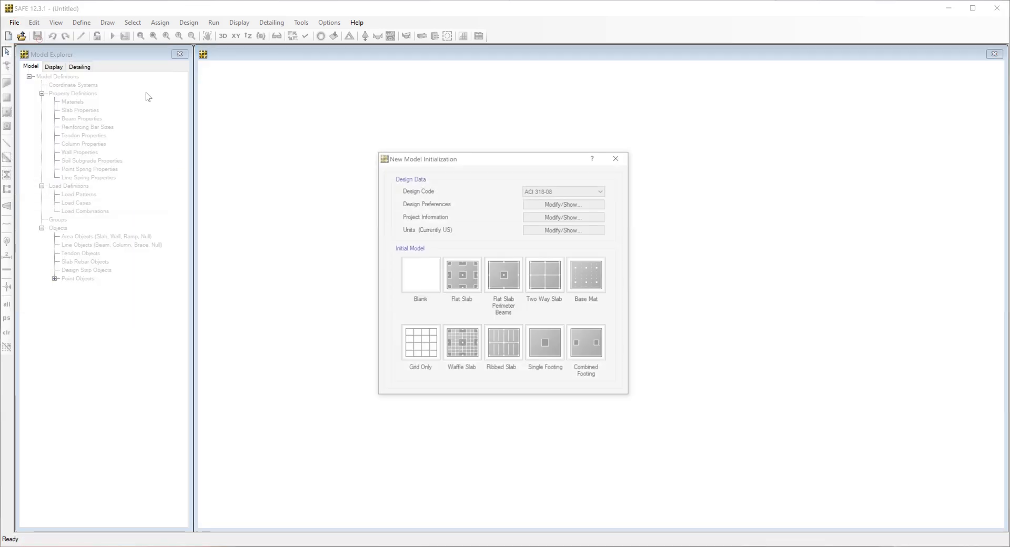
left_click(547, 193)
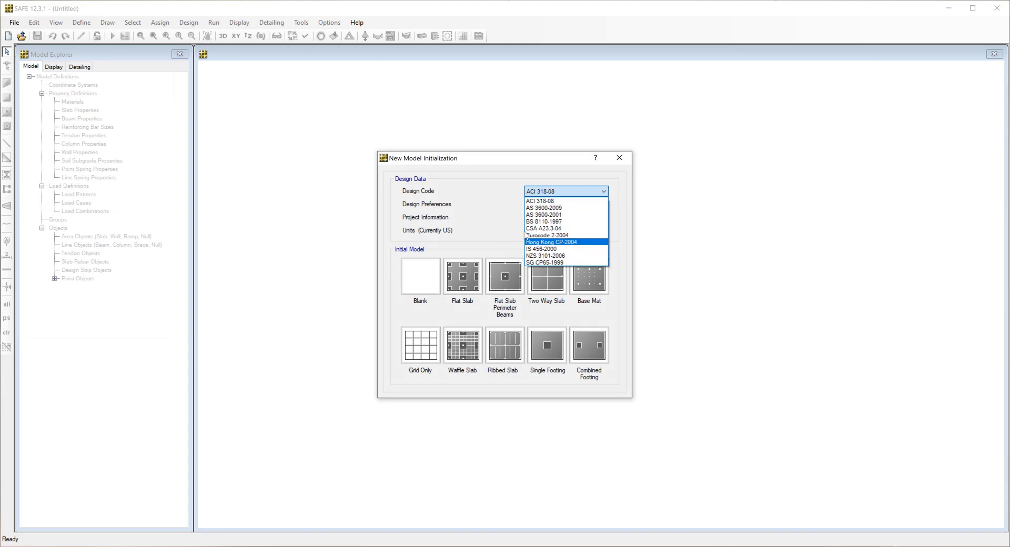
left_click(560, 190)
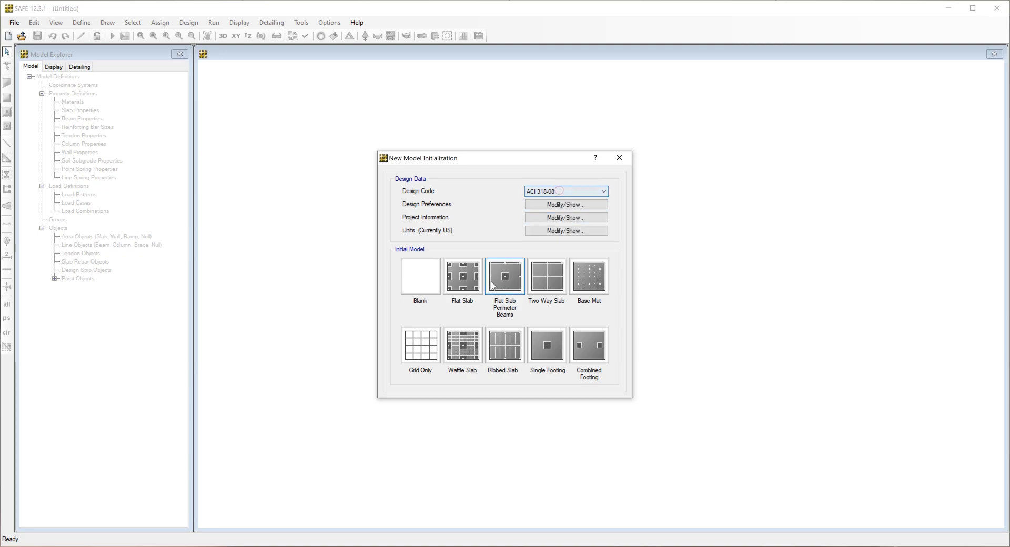
Apply the metric default units and create the model from the blank template.
left_click(563, 234)
left_click(460, 151)
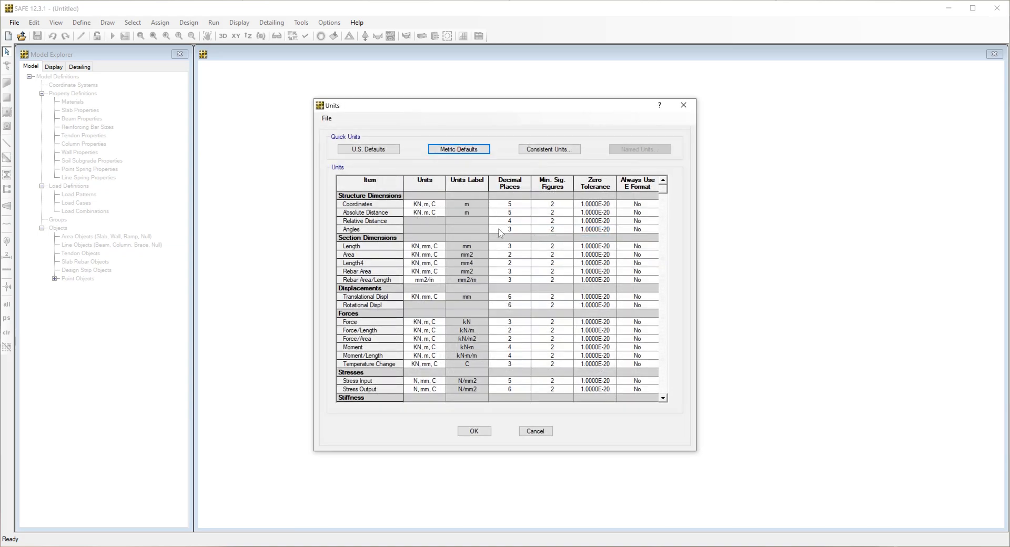
left_click(489, 433)
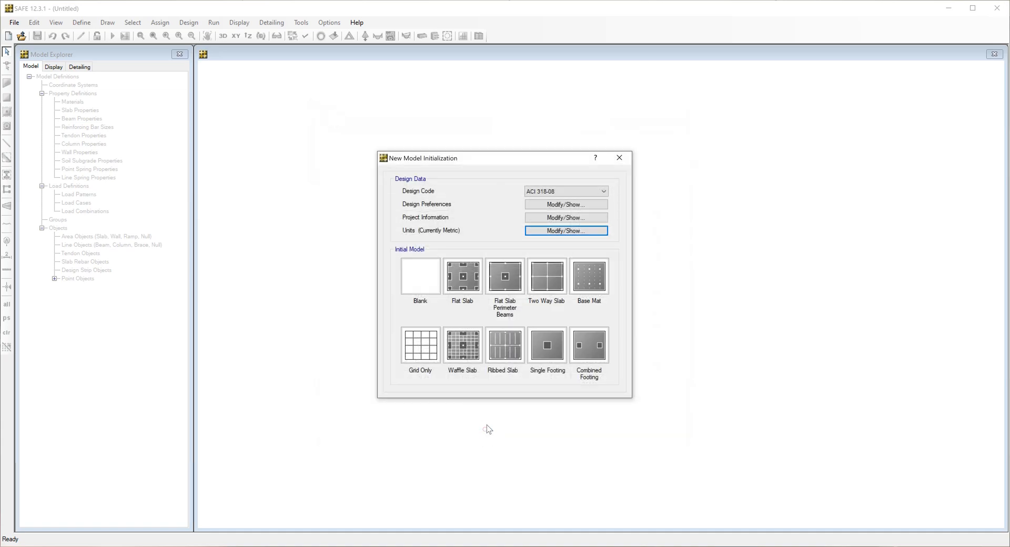
left_click(428, 285)
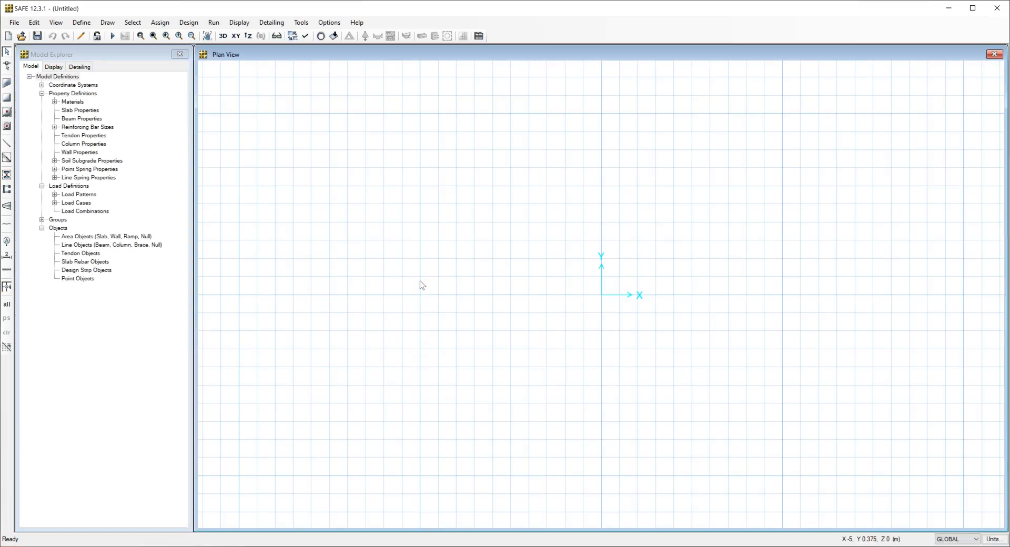
Add a new slab property and name it Footing.
scroll(654, 289, "down", 3)
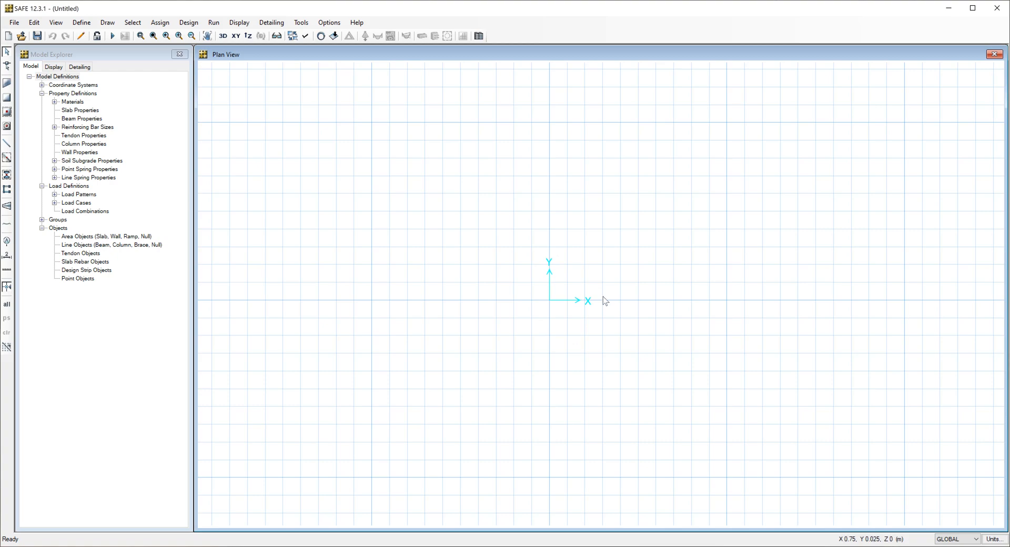
left_click(81, 23)
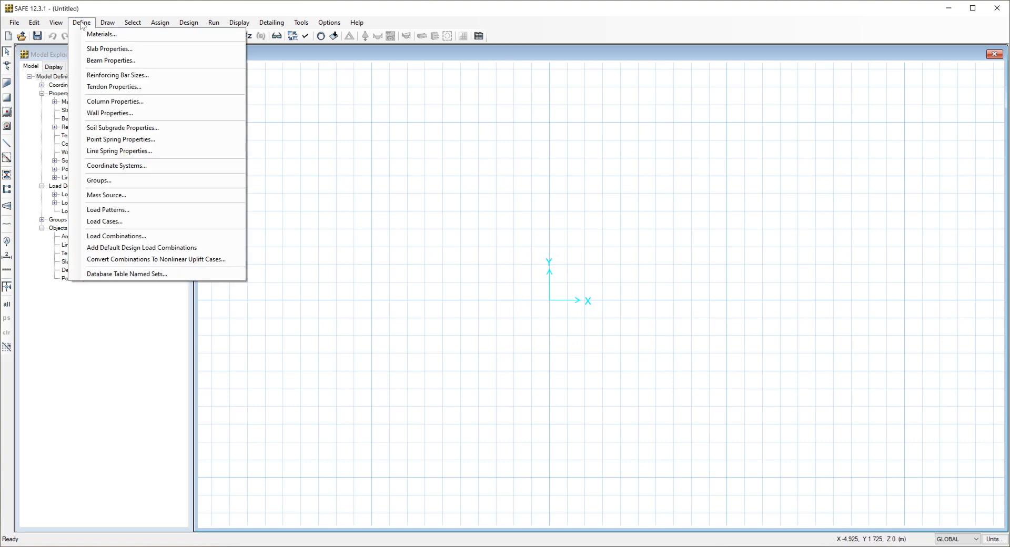
left_click(98, 49)
left_click_drag(500, 205, 814, 127)
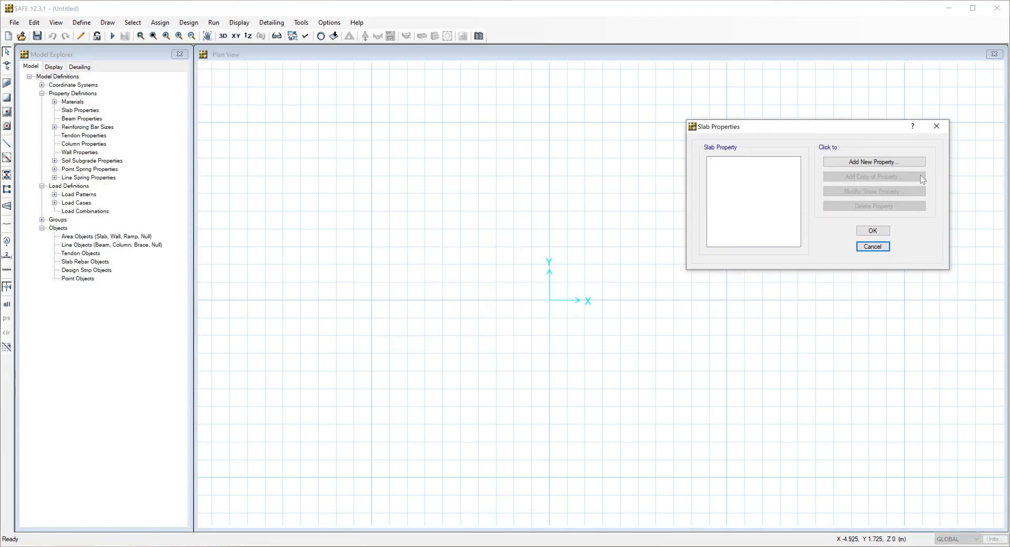
left_click(899, 163)
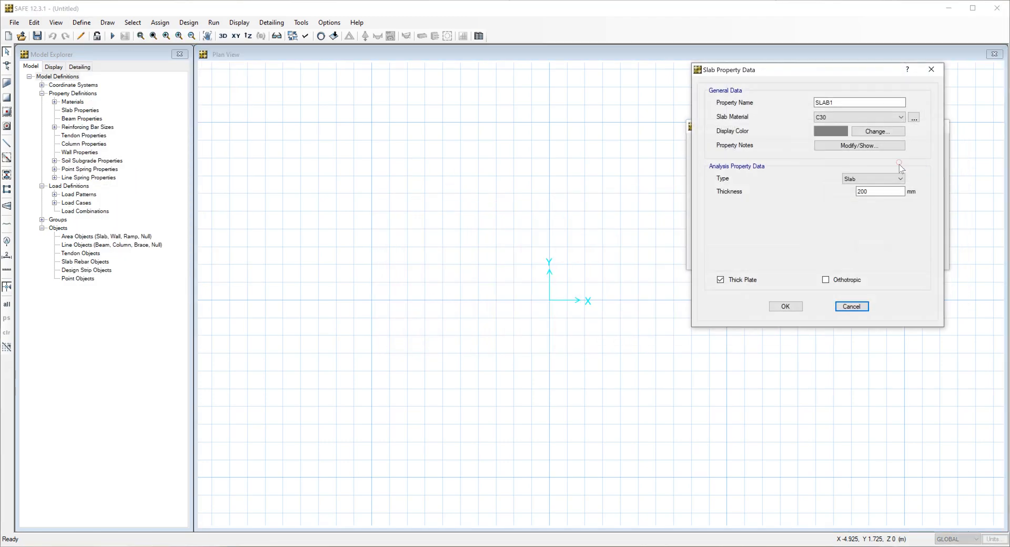
double_click(858, 103)
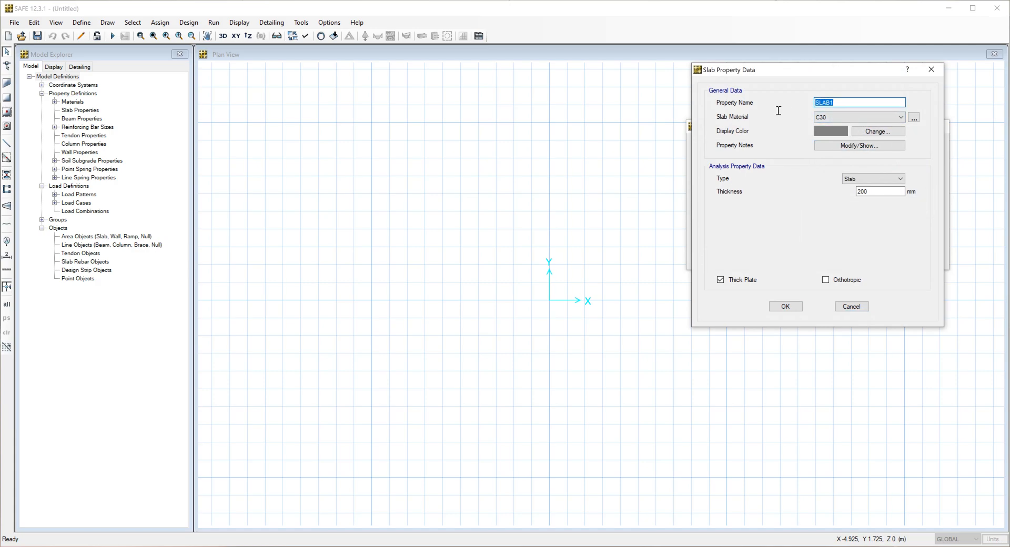
type("Footing")
Check the C30 concrete material's weight, elastic properties and compressive strength for the Footing property.
left_click(914, 118)
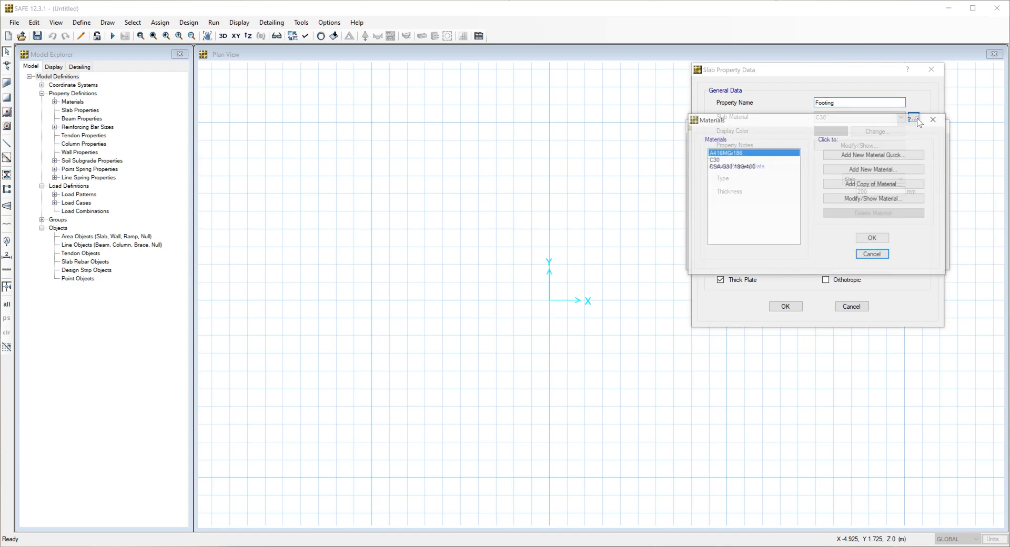
left_click(754, 160)
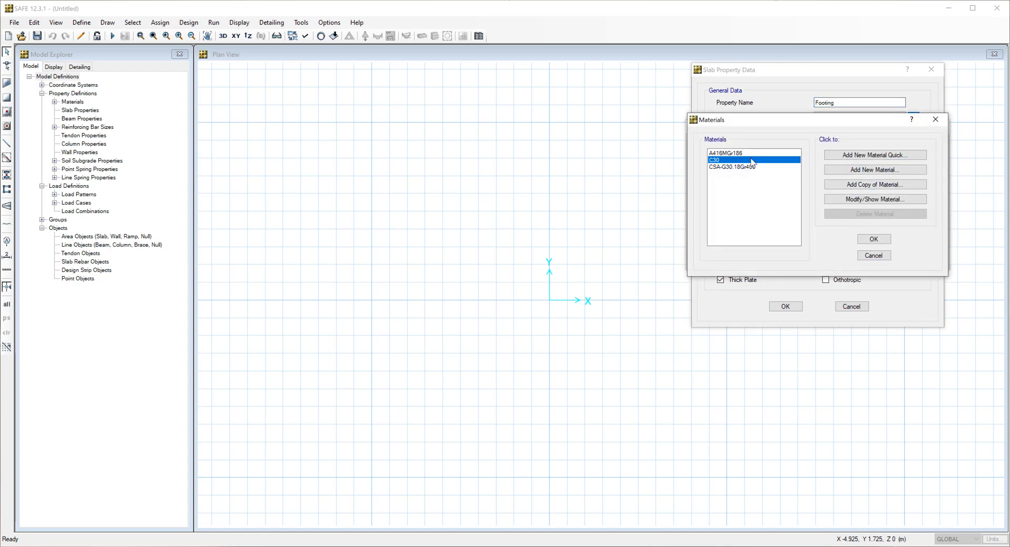
left_click(861, 200)
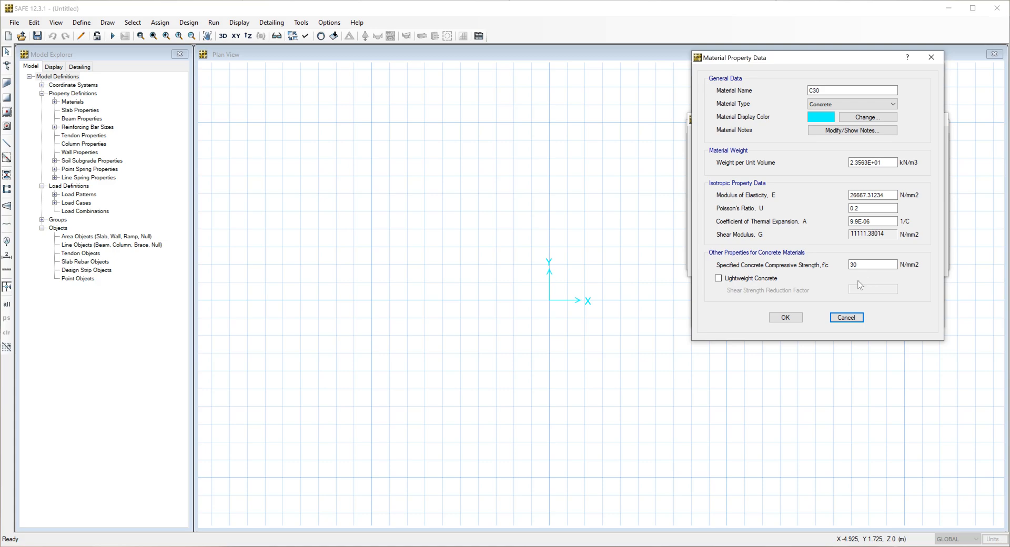
left_click(790, 318)
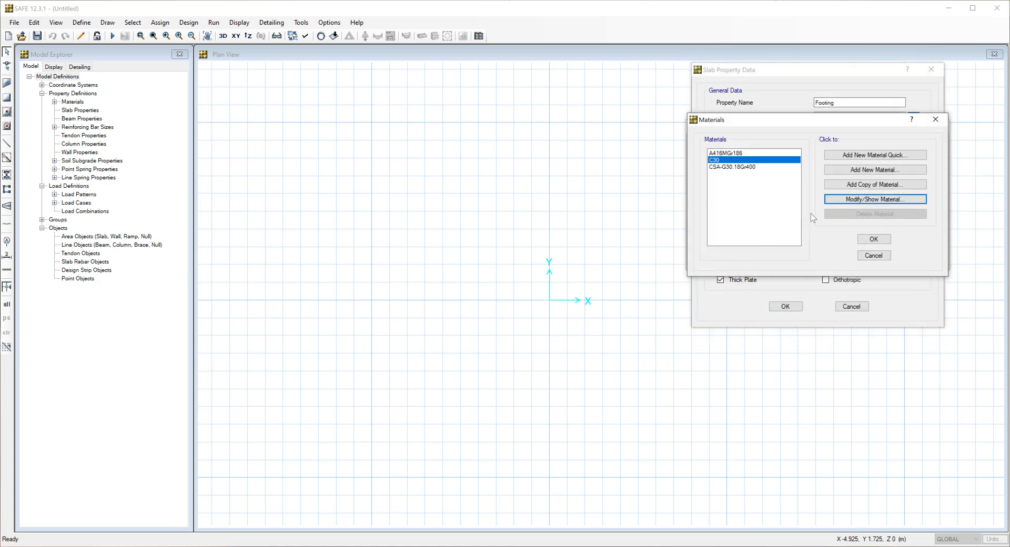
left_click(869, 239)
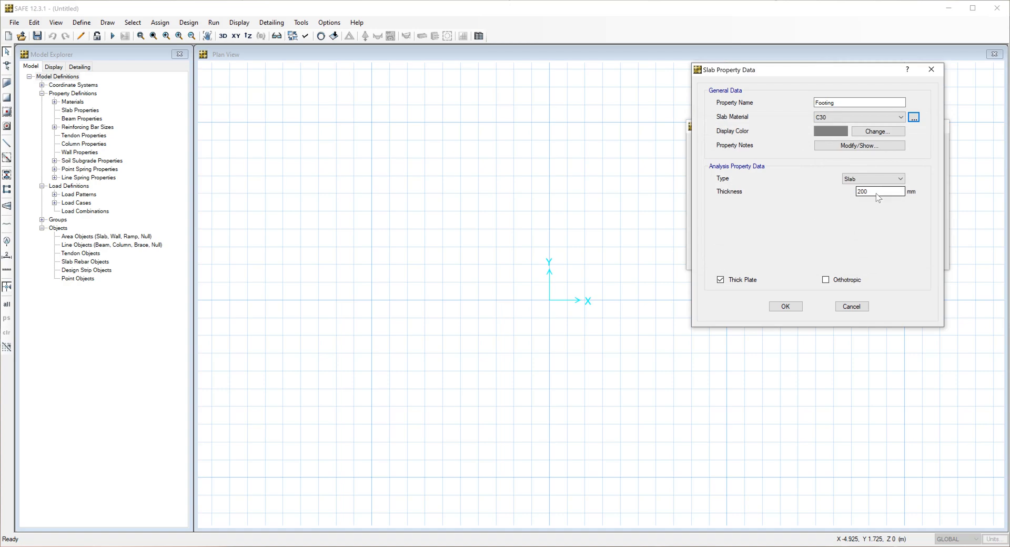
Set the Footing property's type to Footing and its thickness to 550 mm, and accept it.
left_click(880, 179)
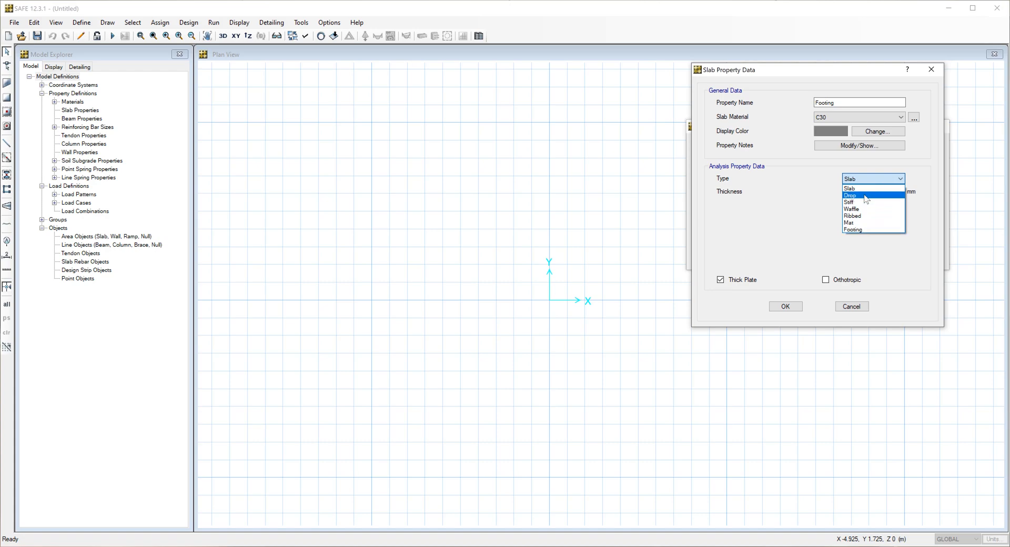
left_click(867, 230)
double_click(878, 192)
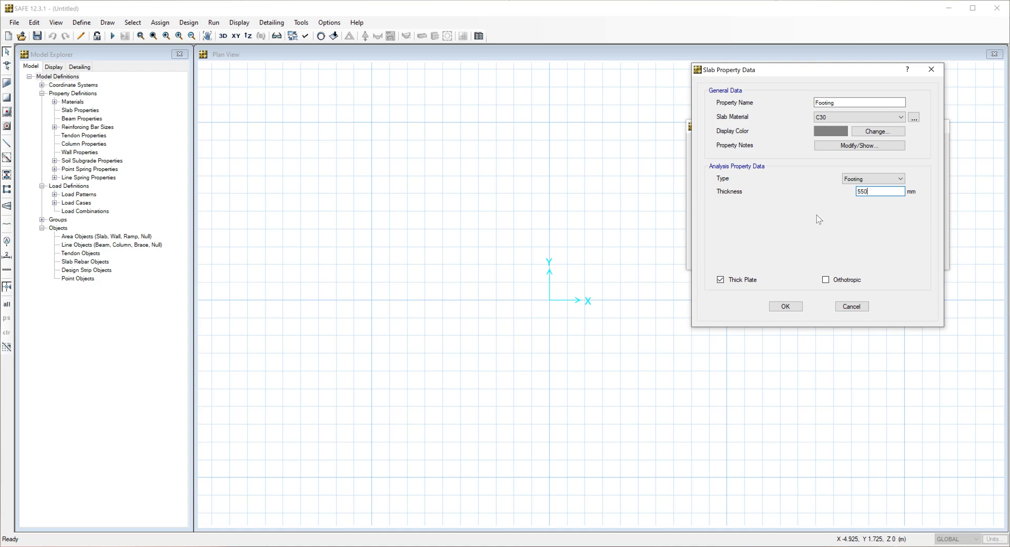
left_click(787, 304)
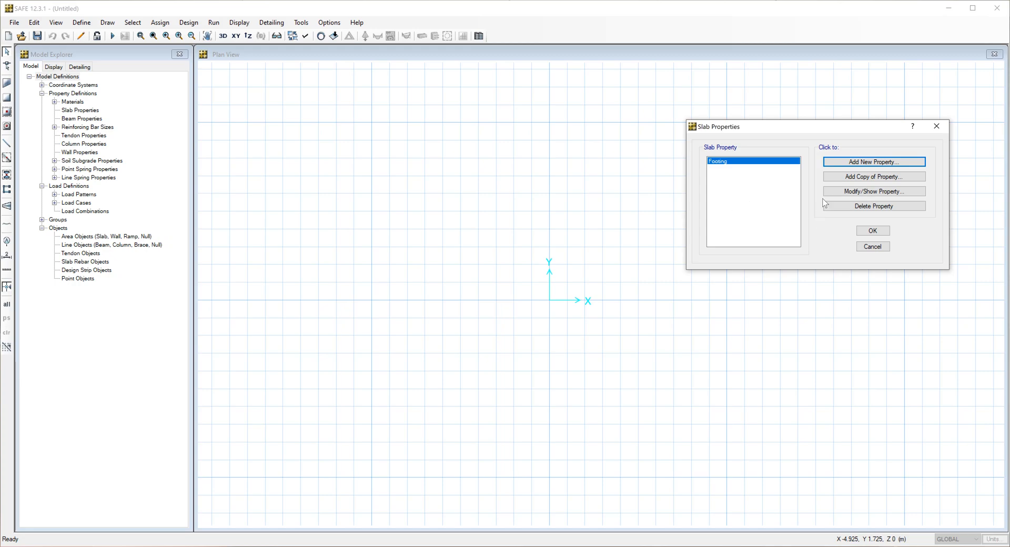
Add a copy of the Footing slab property named Stiff Column and accept the slab property definitions.
left_click(845, 181)
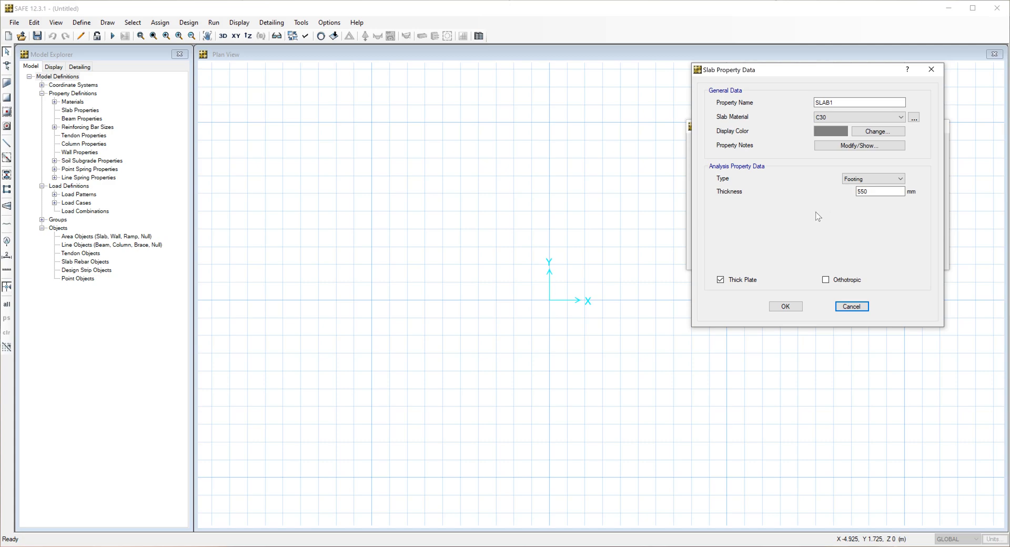
left_click_drag(852, 103, 779, 105)
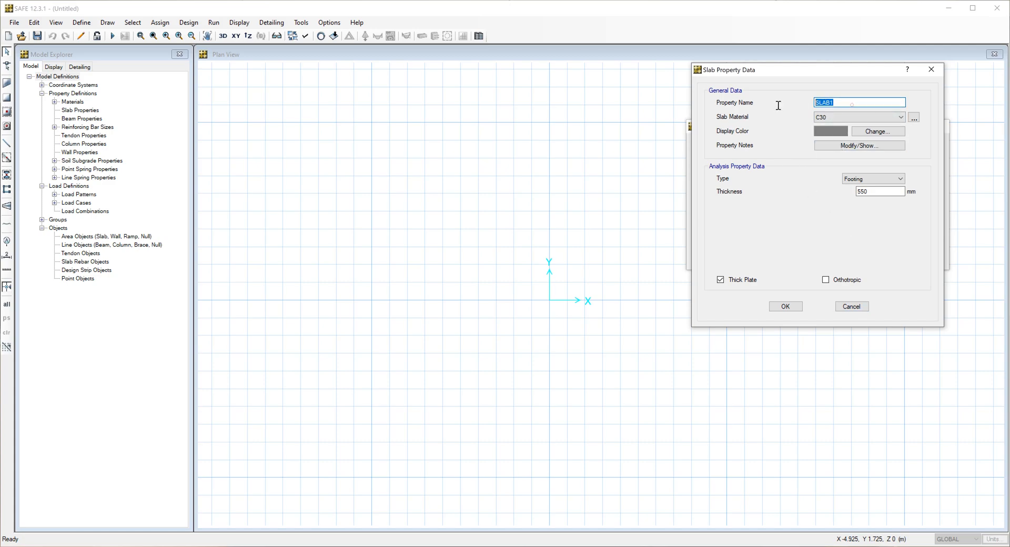
type("Stiff Column")
left_click(874, 182)
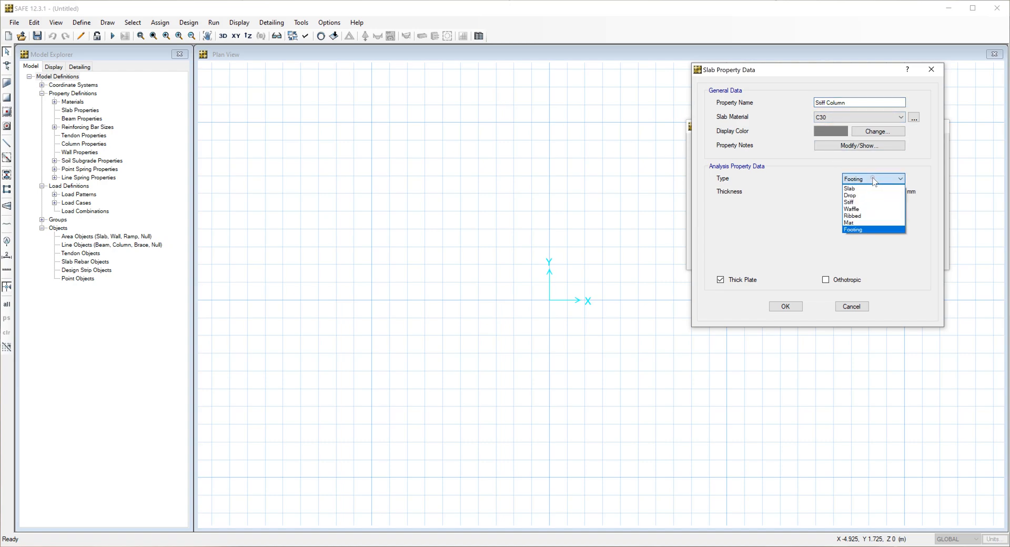
left_click(795, 187)
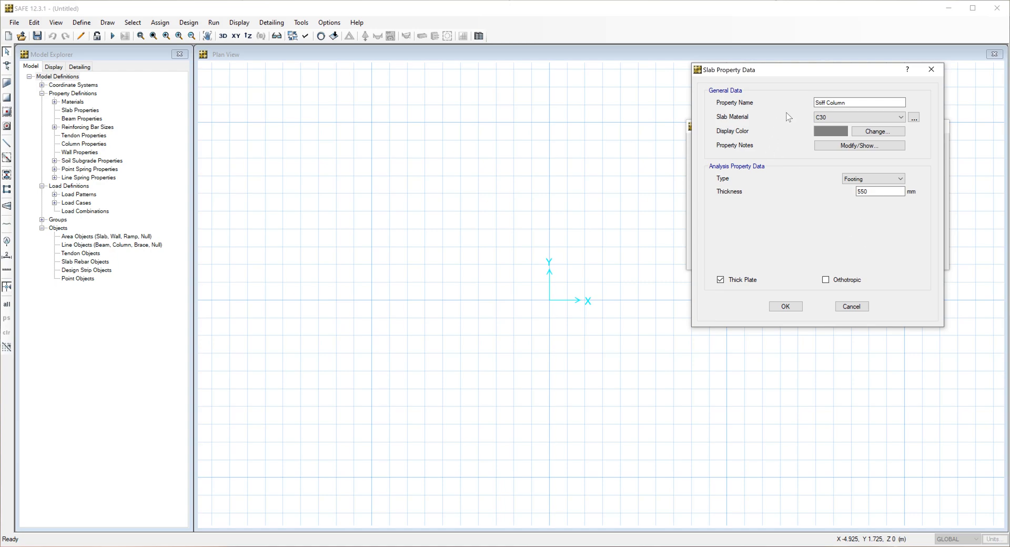
left_click(784, 304)
left_click(871, 230)
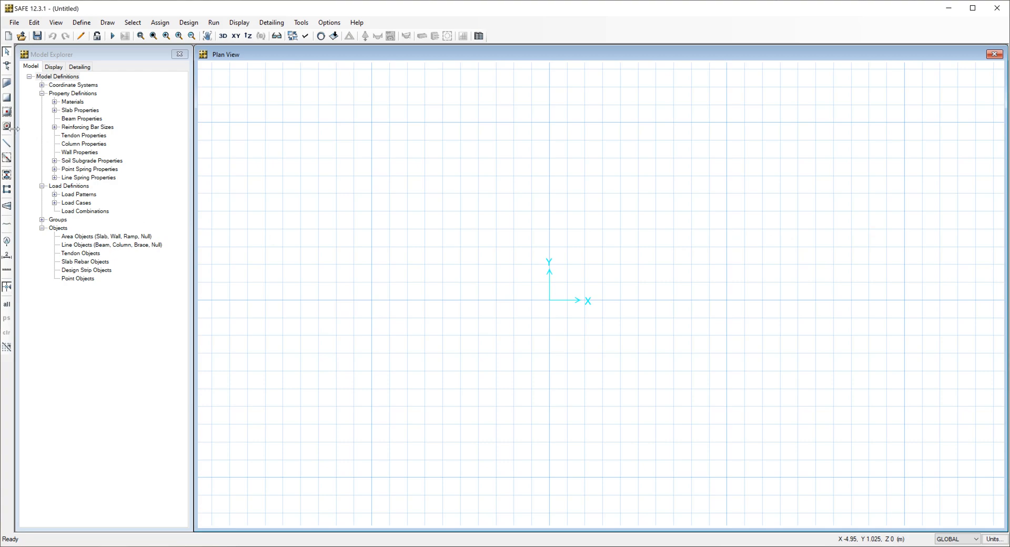
Close the model explorer and place a 2.9 m by 2.9 m rectangular Footing slab centred on the origin.
left_click(178, 55)
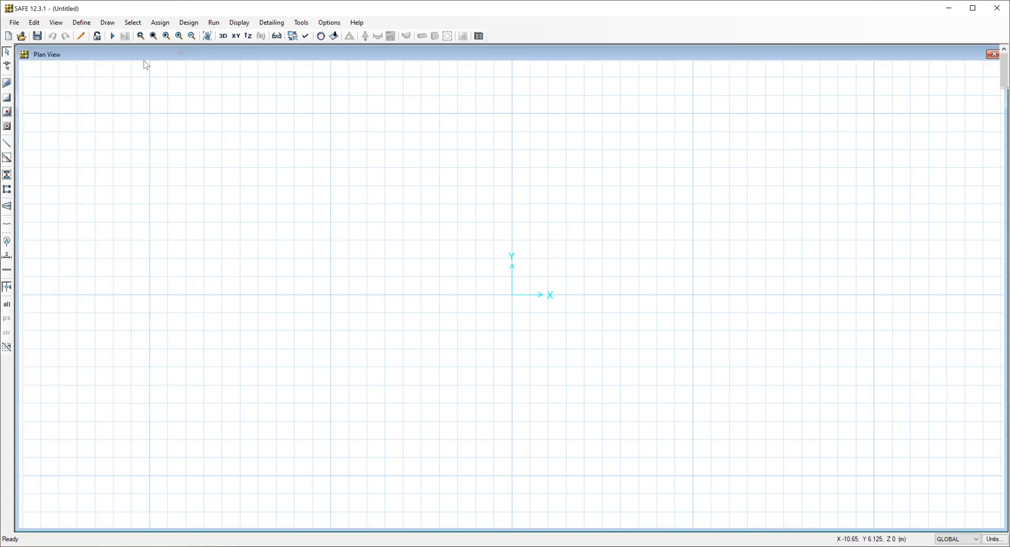
left_click(7, 127)
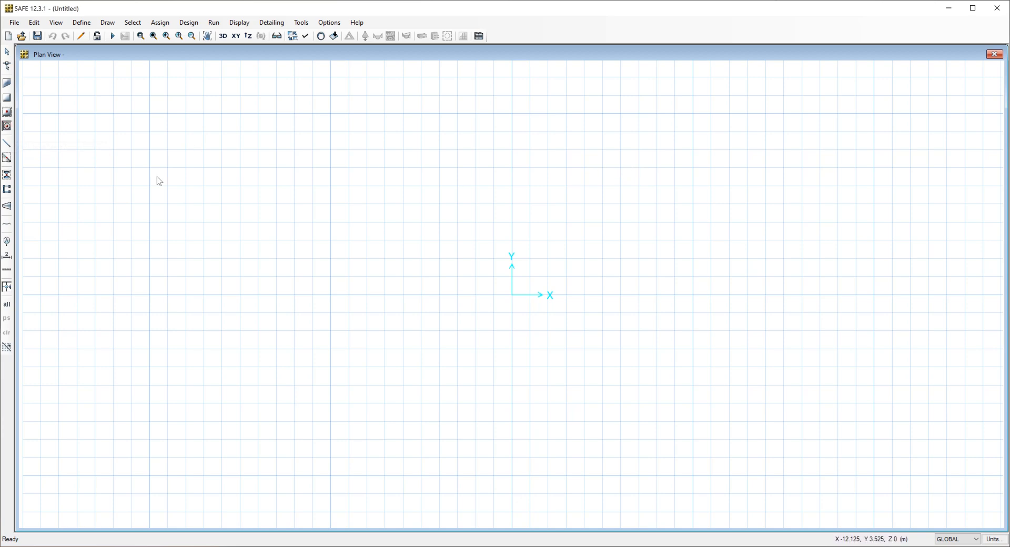
mouse_move(535, 150)
left_mouse_down()
mouse_move(848, 100)
mouse_move(825, 104)
left_mouse_up()
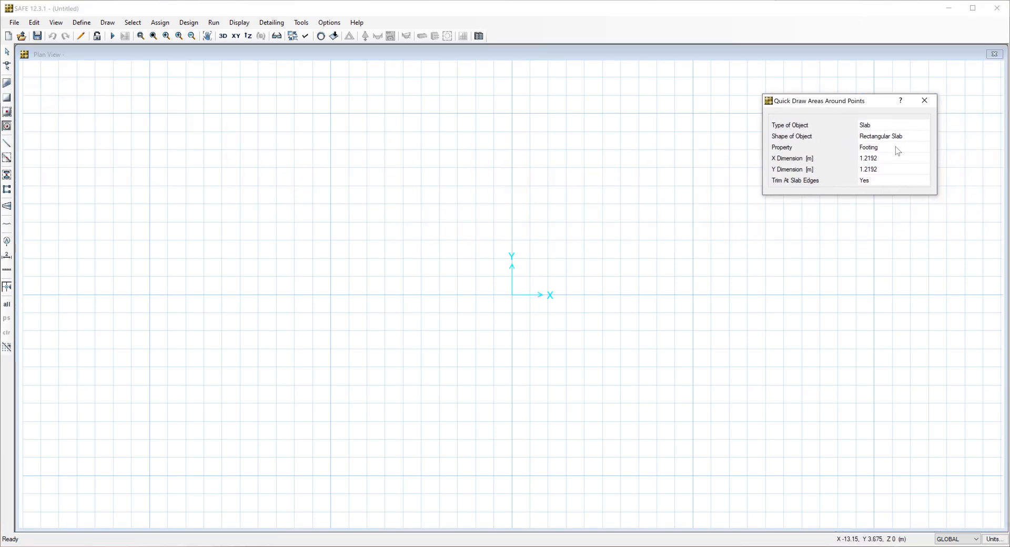
left_click(891, 160)
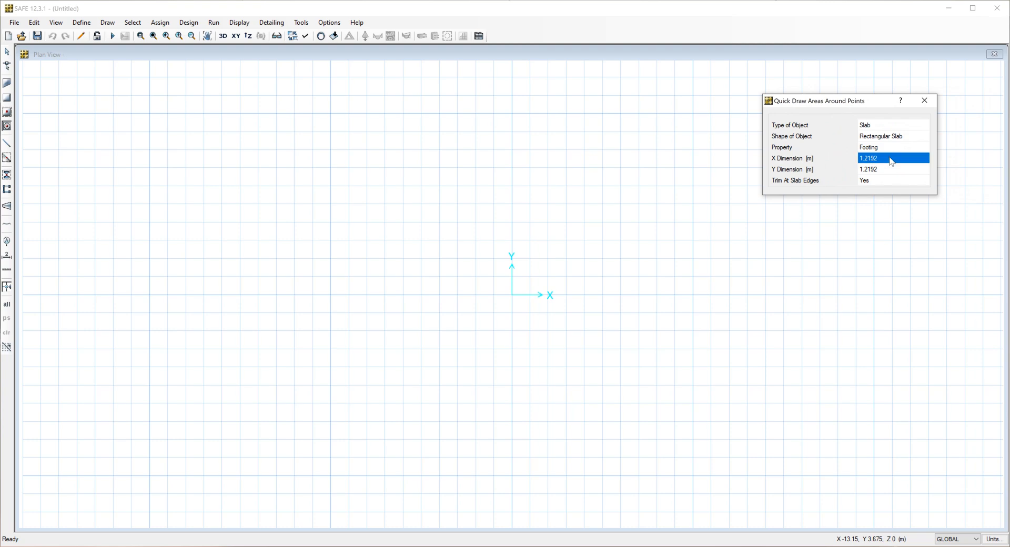
type("2.9")
key("Return")
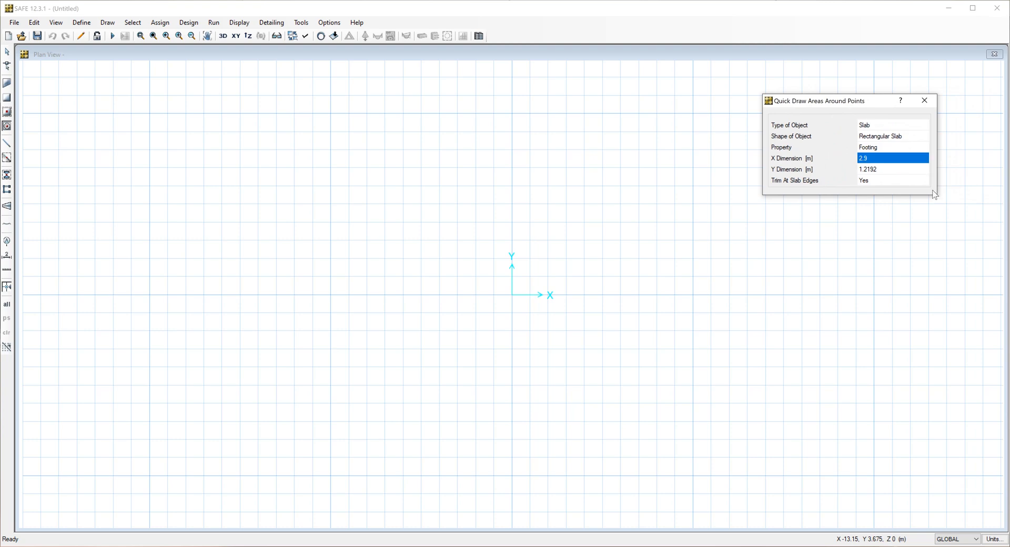
left_click(900, 170)
type("2")
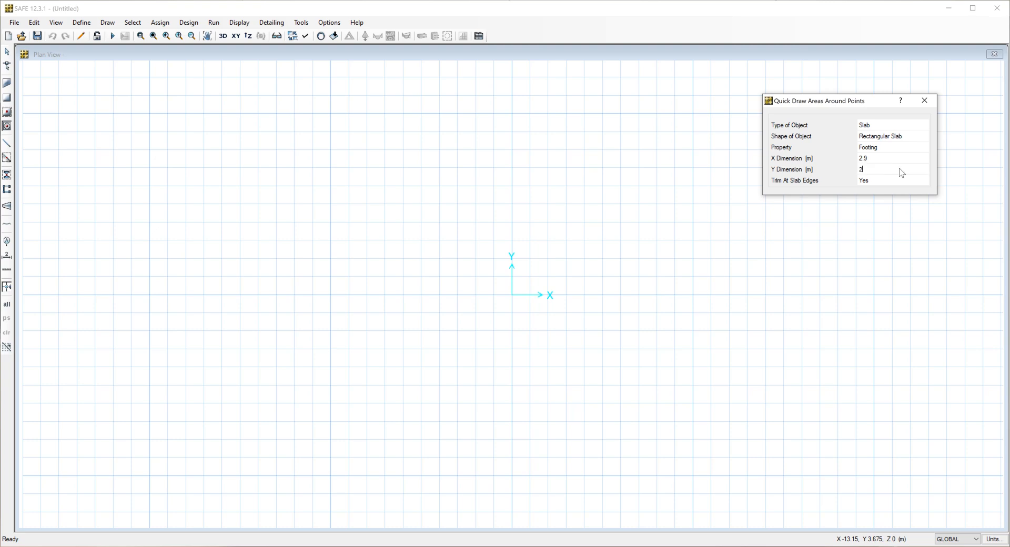
type(".9")
left_click(513, 296)
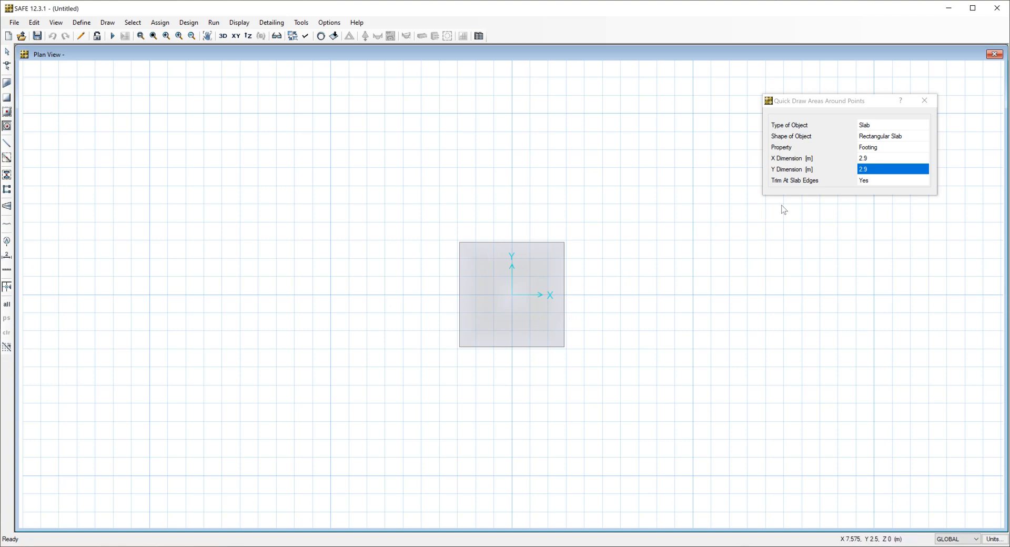
Place a 0.45 m by 0.45 m rectangular slab with the Stiff Column property centred on the origin, and end the drawing command.
left_click(892, 149)
left_click(892, 148)
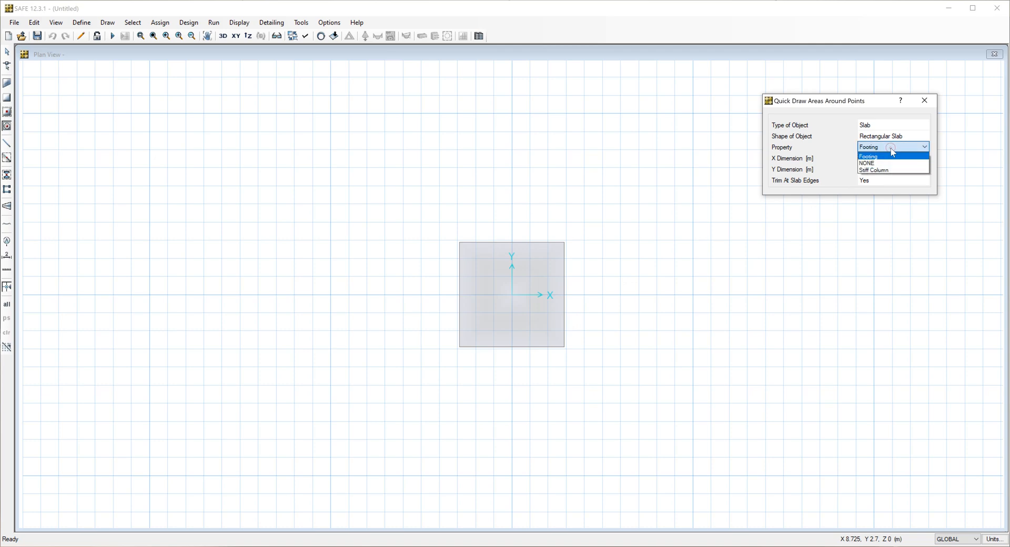
left_click(881, 169)
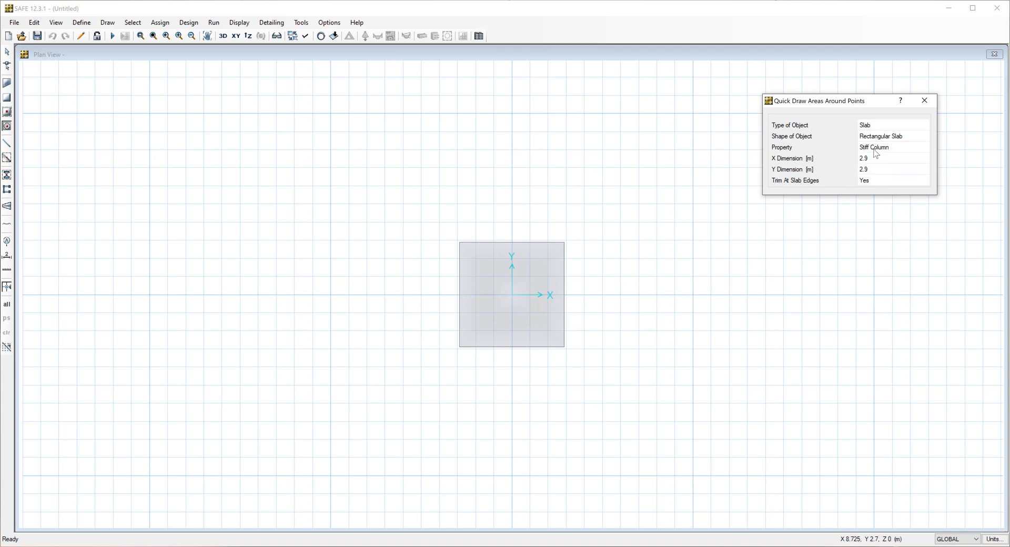
left_click(872, 159)
key("BackSpace")
type(".45")
left_click(811, 159)
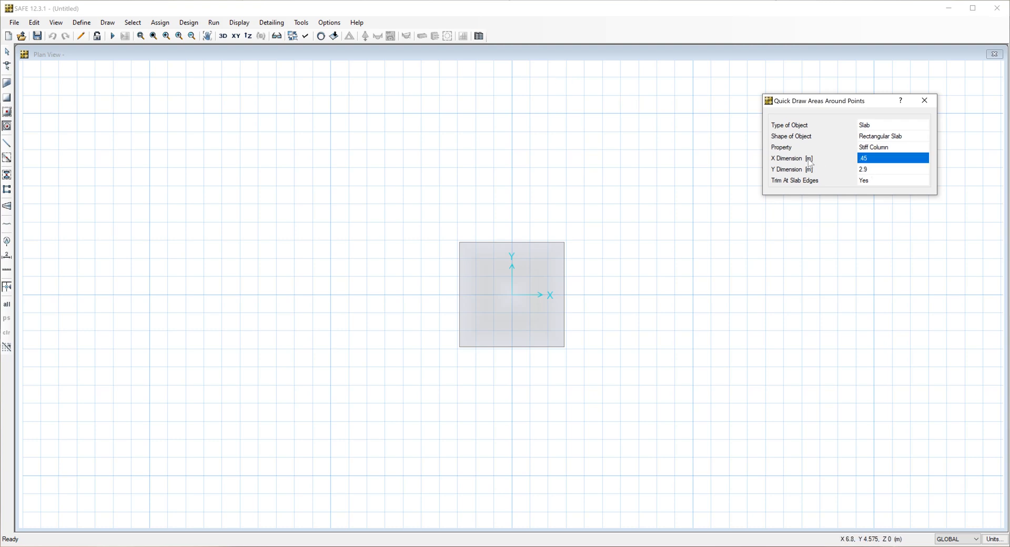
left_click(875, 171)
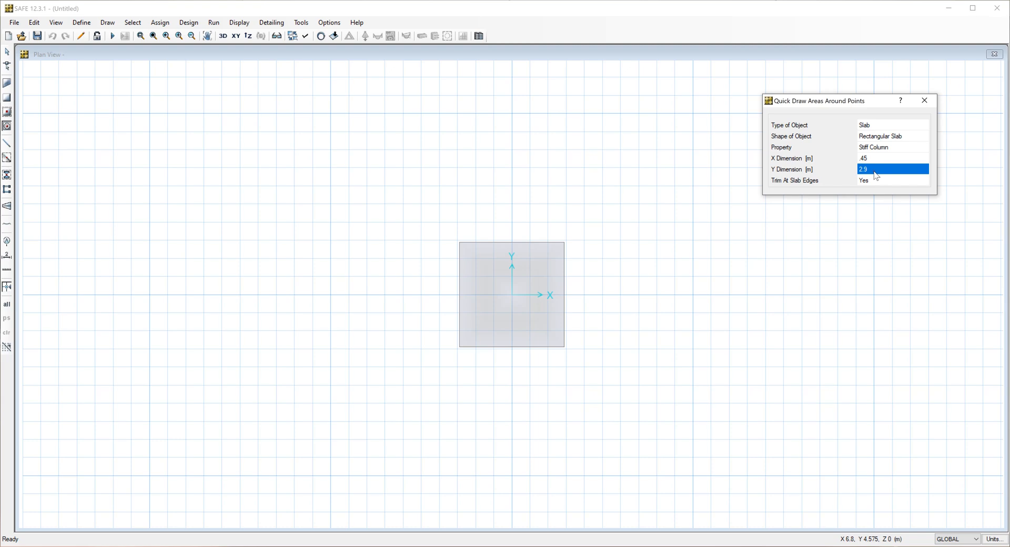
type(".45")
left_click(514, 295)
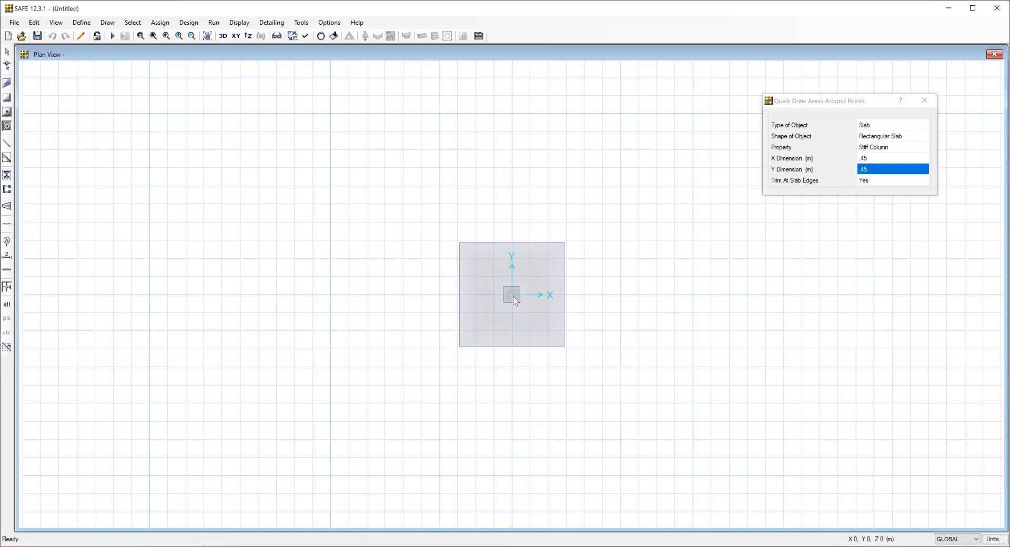
left_click(931, 105)
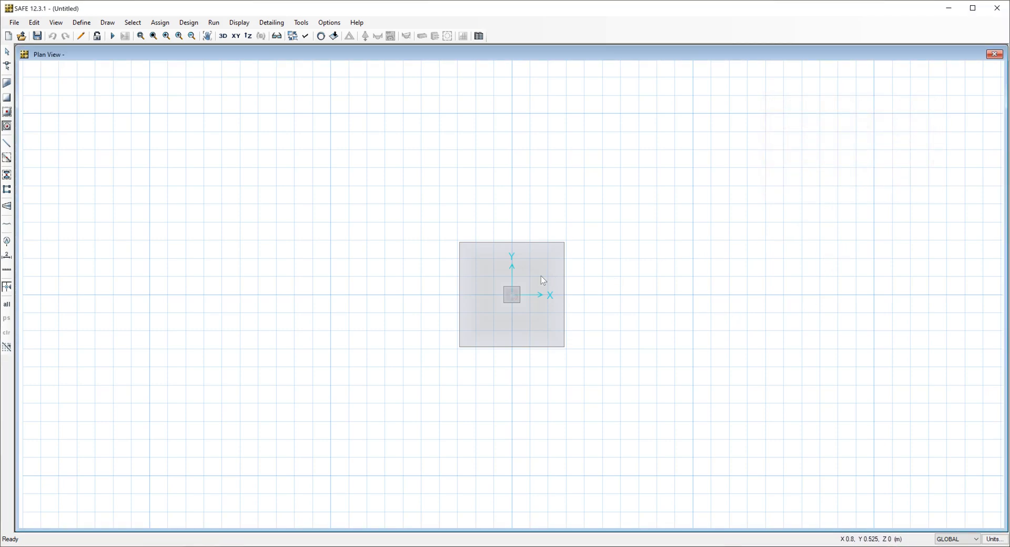
key("Escape")
Show the footing and stiff column in the default 3D view.
scroll(494, 368, "up", 1)
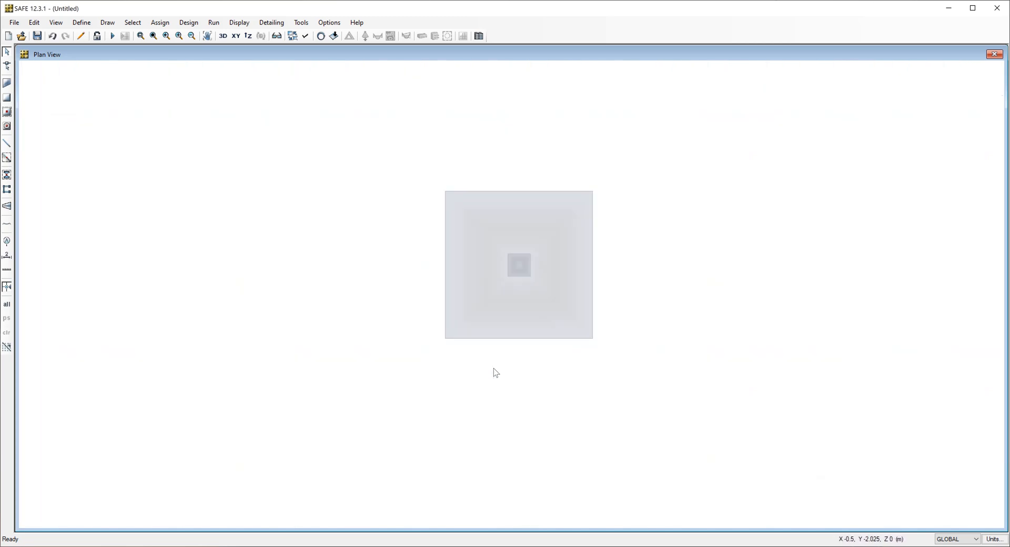
scroll(496, 373, "up", 1)
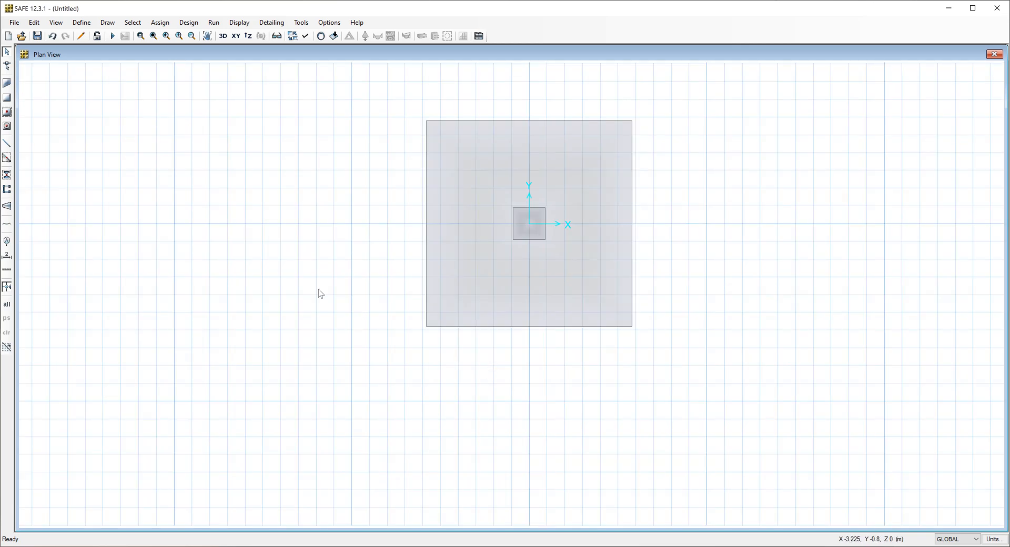
left_click(223, 36)
scroll(532, 255, "up", 4)
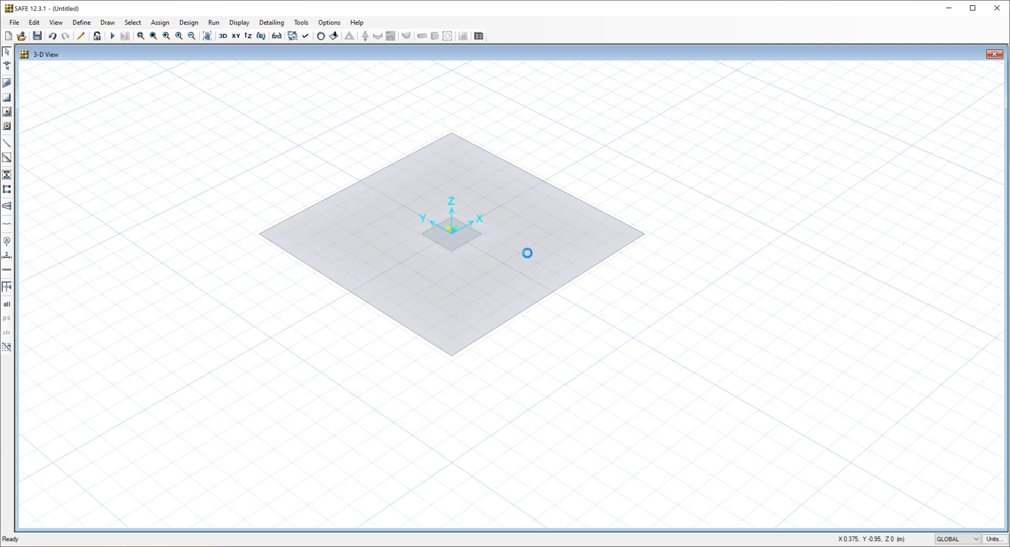
Display the slabs extruded to check their depth, and turn the extruded view off again.
left_click(306, 36)
left_click(436, 353)
left_click(641, 372)
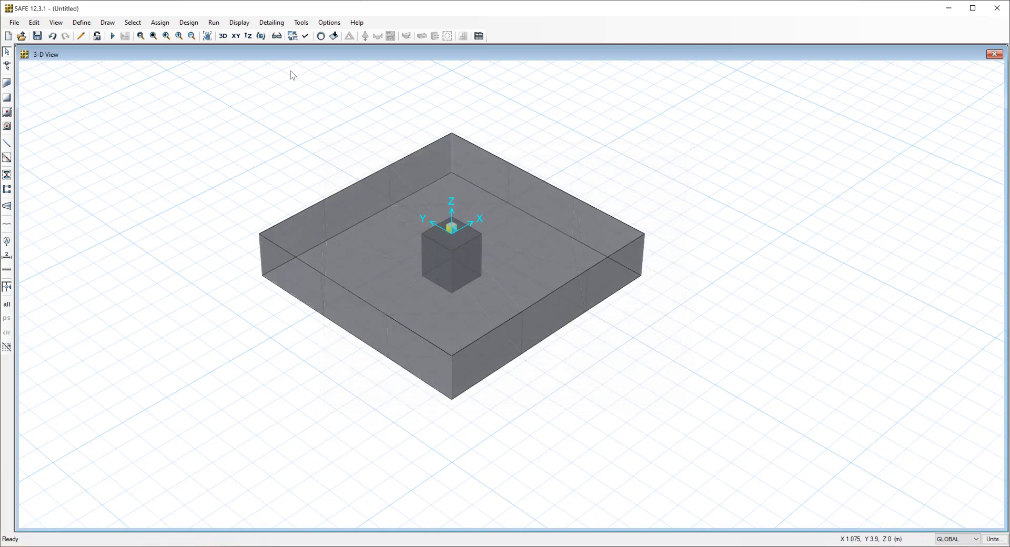
left_click(306, 36)
left_click(431, 353)
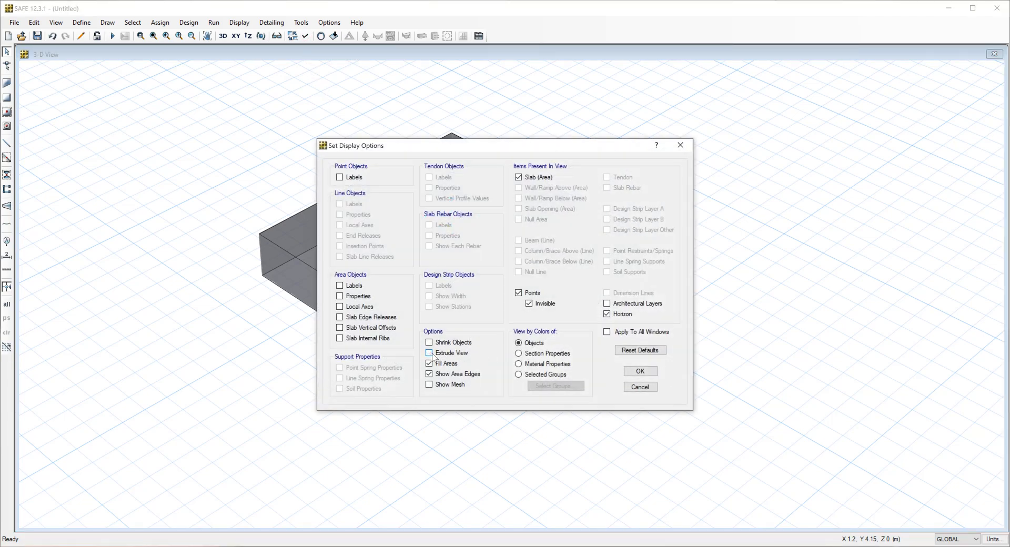
left_click(640, 372)
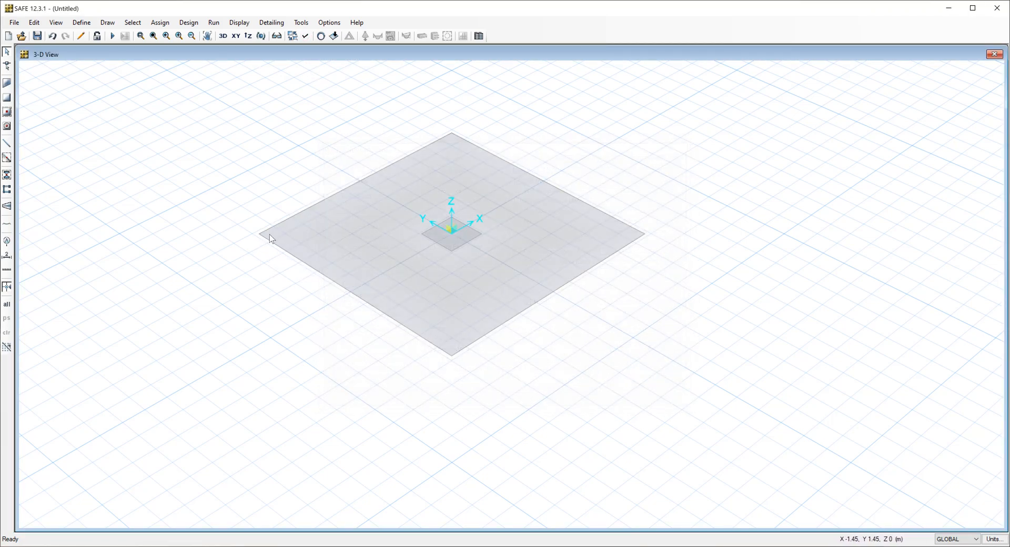
Edit the subgrade modulus of soil property SOIL1 and assign SOIL1 to the Footing slab.
left_click(358, 233)
right_click(357, 232)
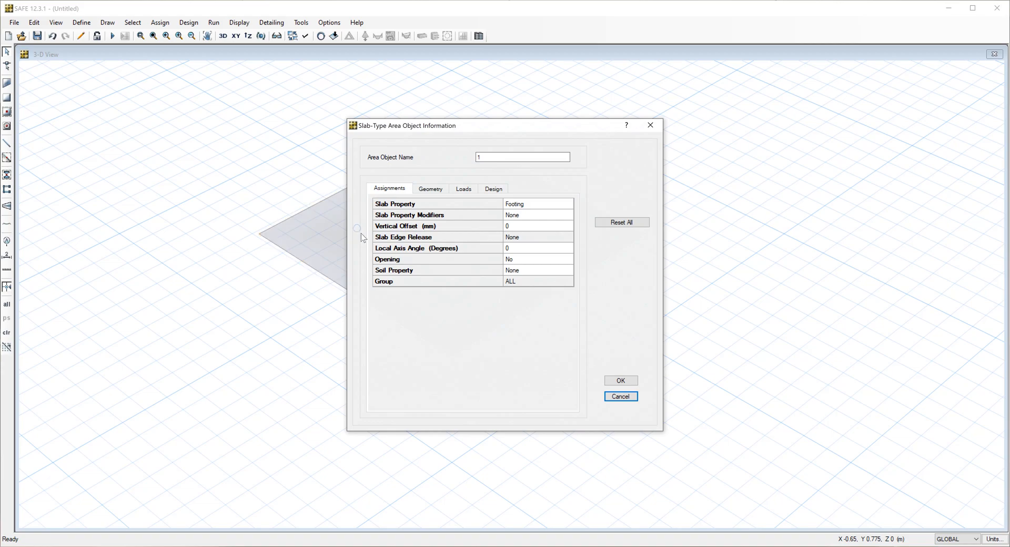
left_click(524, 271)
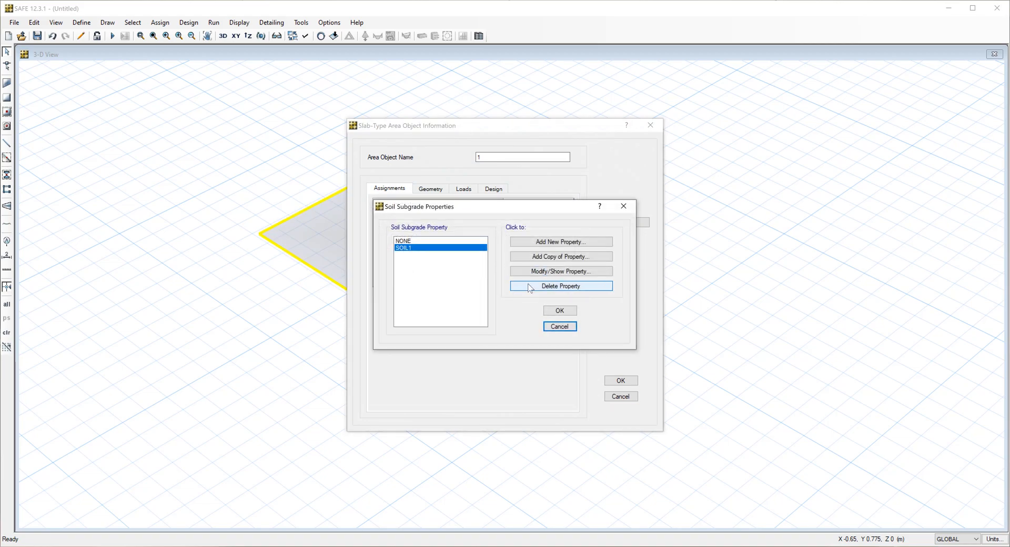
left_click(543, 273)
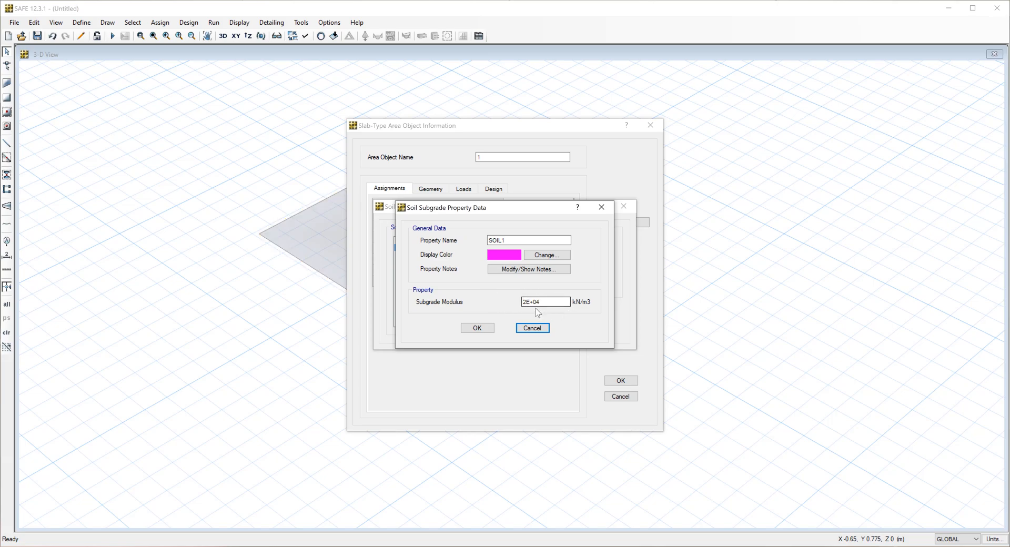
left_click(525, 302)
key("BackSpace")
type("1")
left_click(551, 302)
left_click(477, 329)
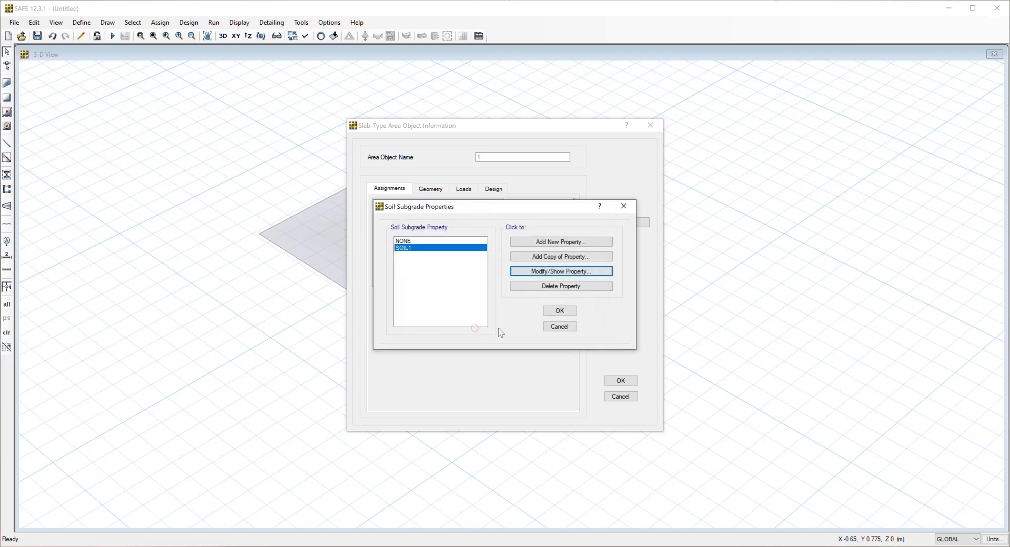
left_click(555, 311)
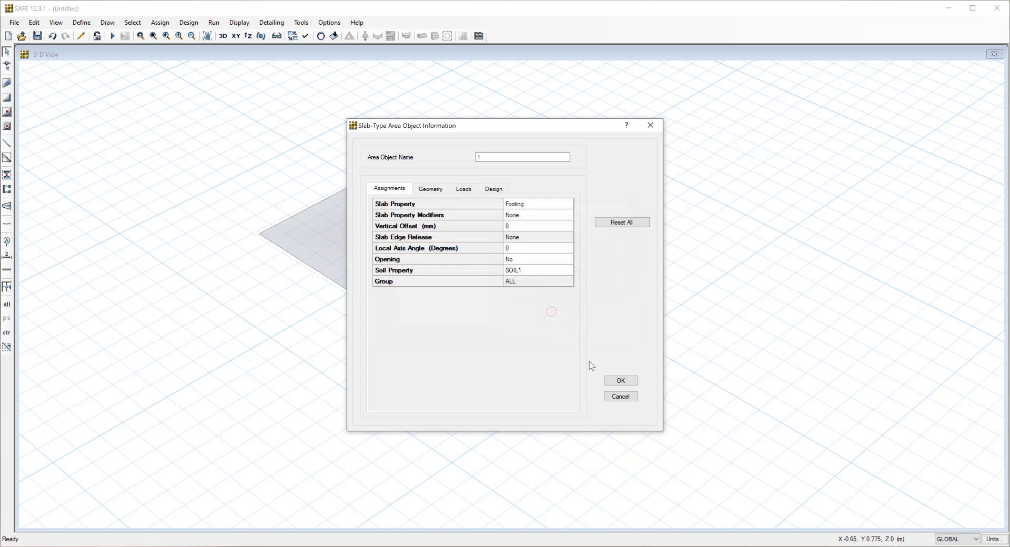
left_click(620, 381)
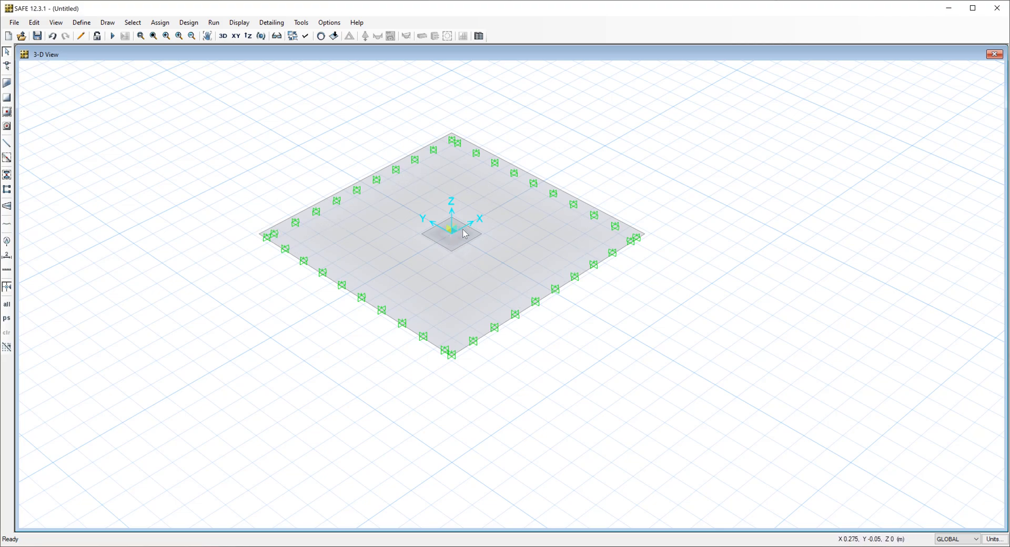
Draw a point object with zero plan offsets at the origin in the middle of the stiff column.
left_click(107, 23)
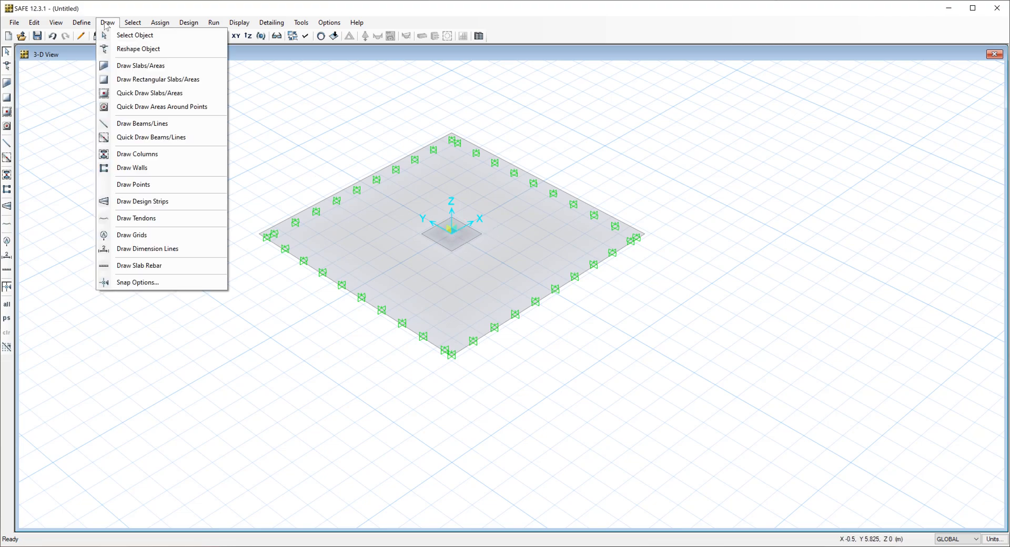
left_click(135, 184)
mouse_move(107, 83)
left_mouse_down()
mouse_move(676, 98)
mouse_move(718, 90)
left_mouse_up()
left_click(452, 235)
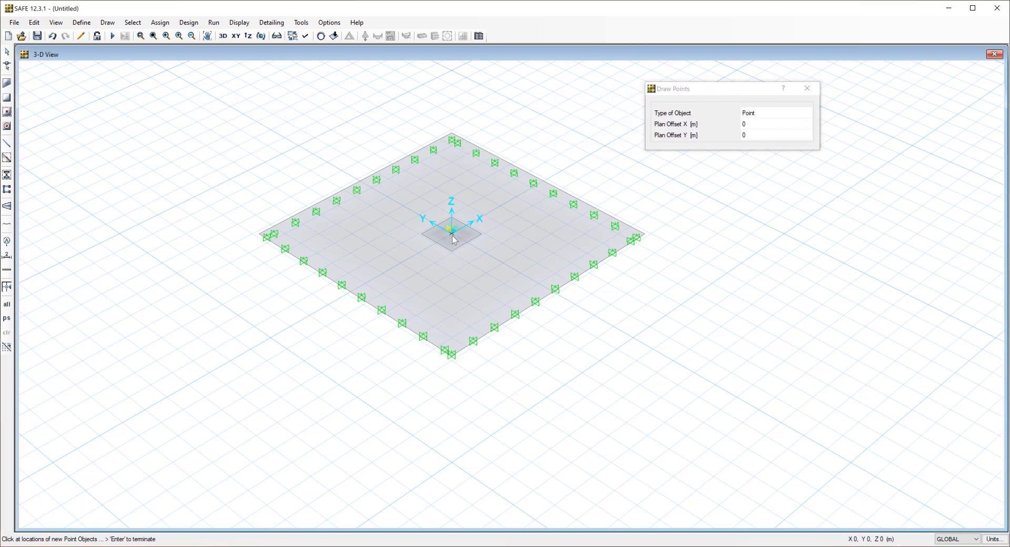
left_click(808, 89)
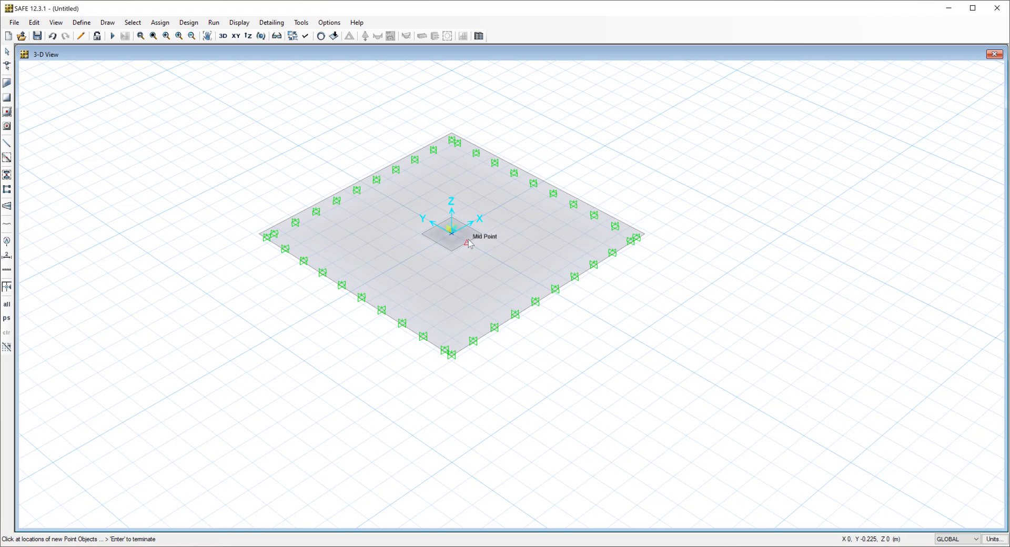
Set the self weight multiplier of the DEAD load pattern to 0.
left_click(82, 22)
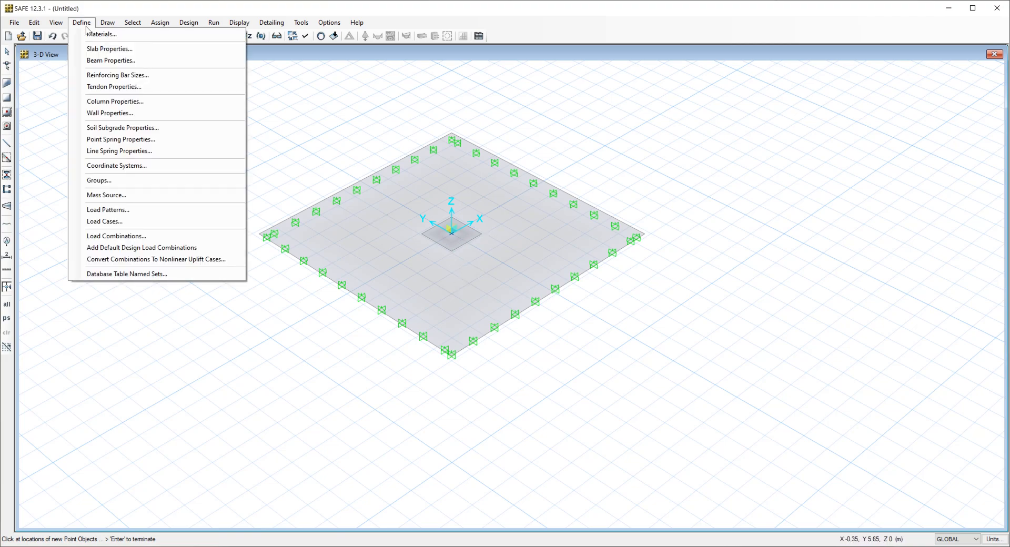
left_click(111, 210)
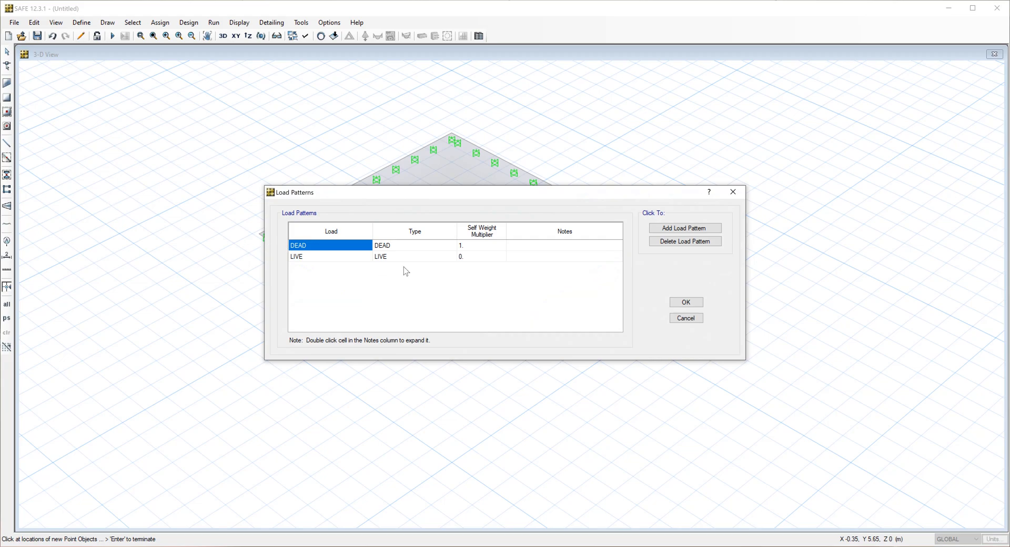
left_click(480, 251)
type("0")
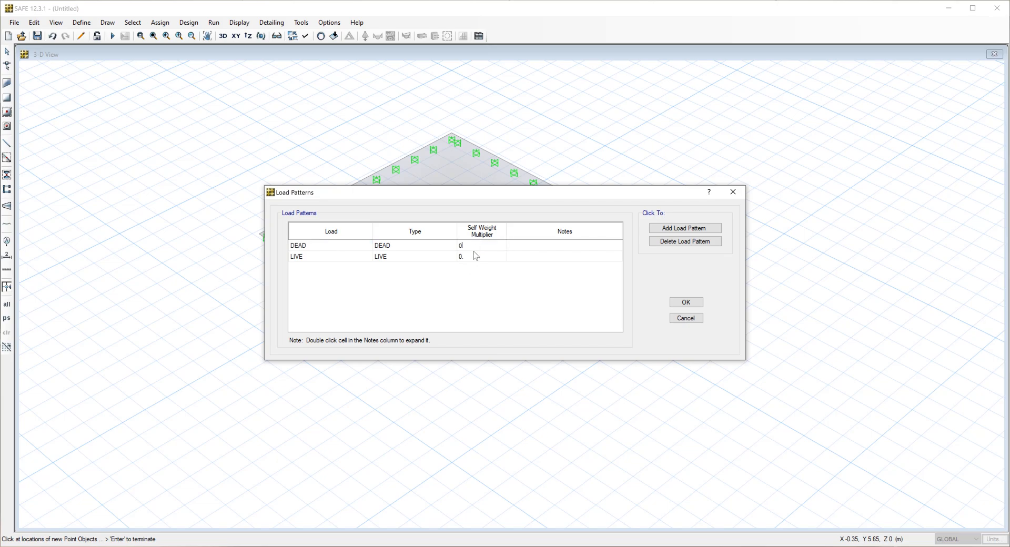
Add a load pattern named Ez of type DEAD with a self weight multiplier of 1, and accept the load patterns.
left_click(680, 230)
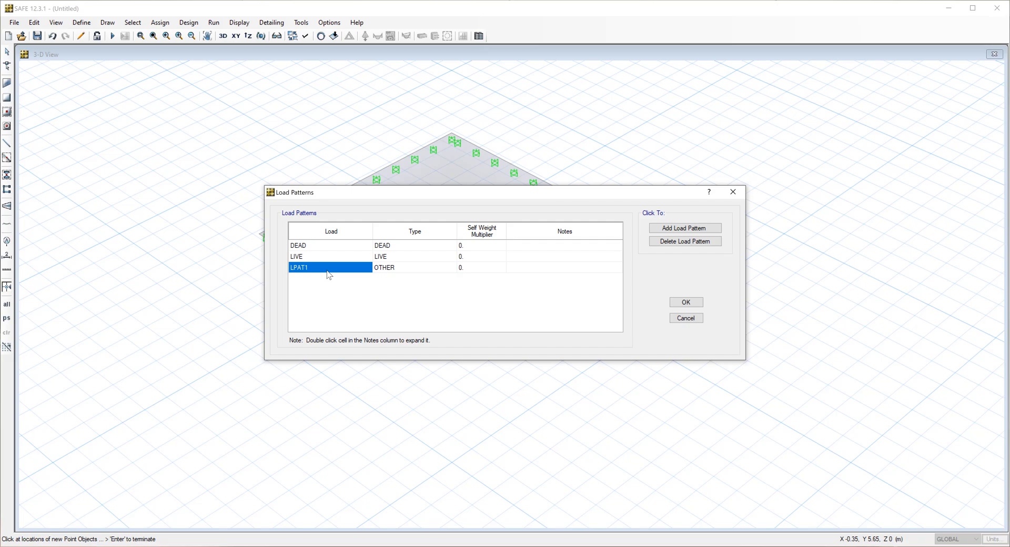
type("Ez")
left_click(398, 273)
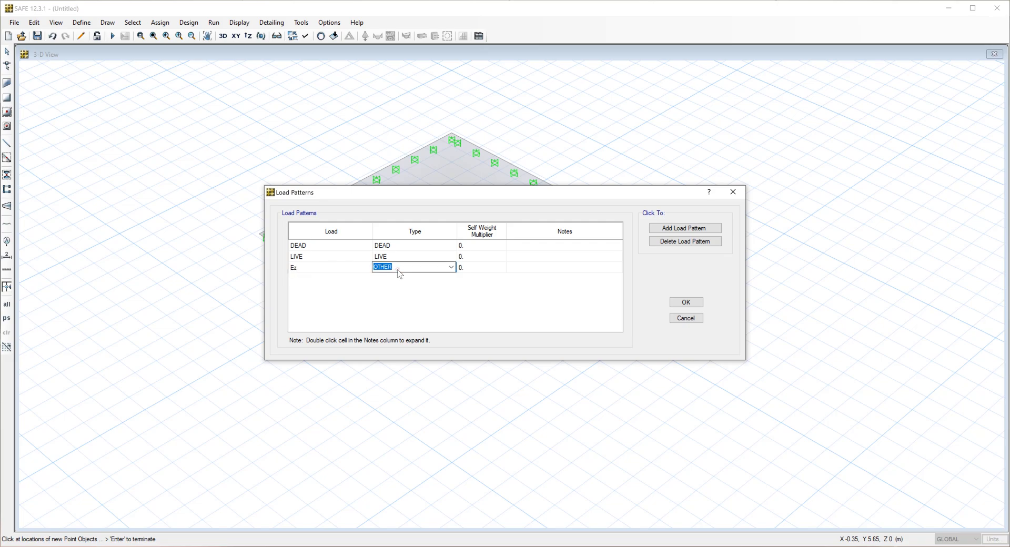
left_click(451, 267)
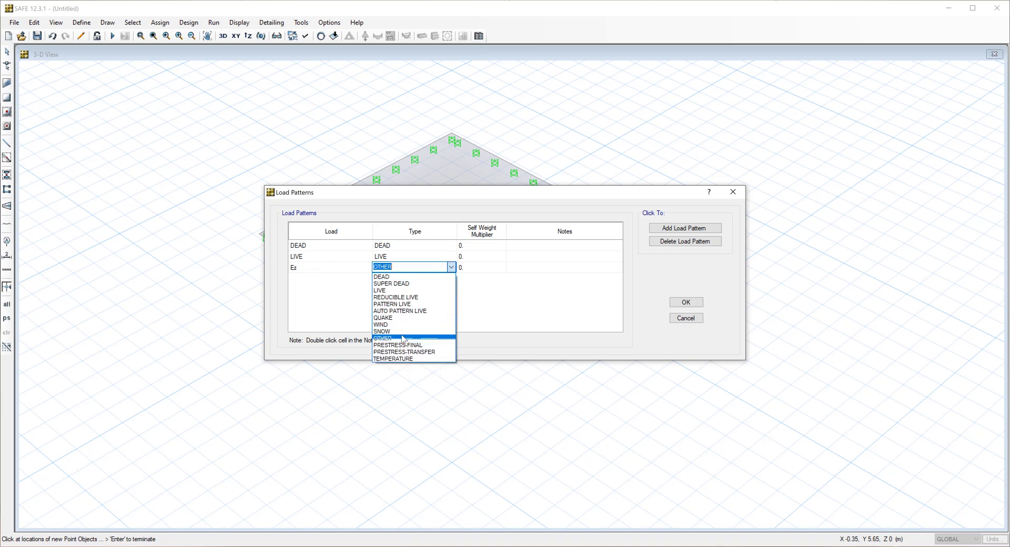
left_click(387, 275)
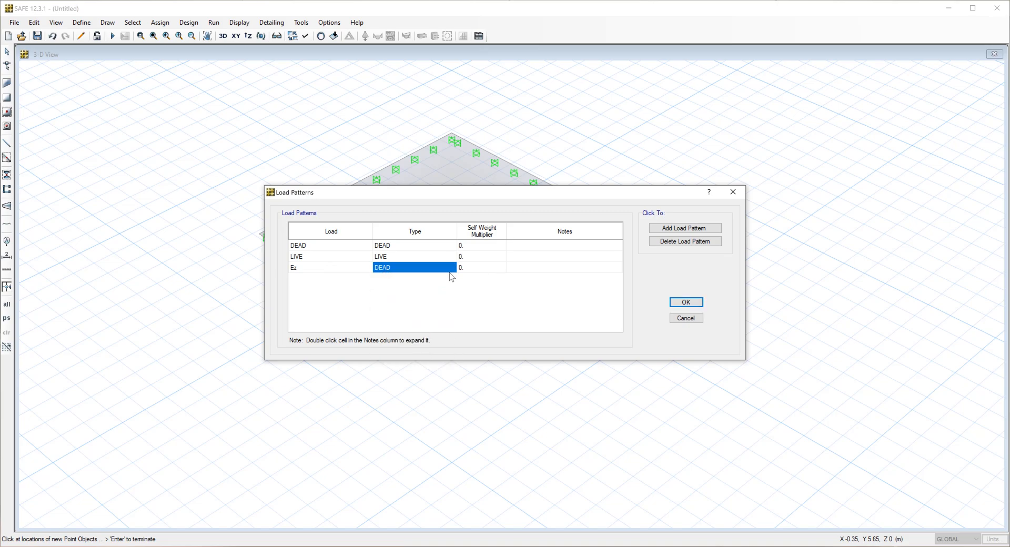
left_click(483, 269)
type("1")
left_click(687, 303)
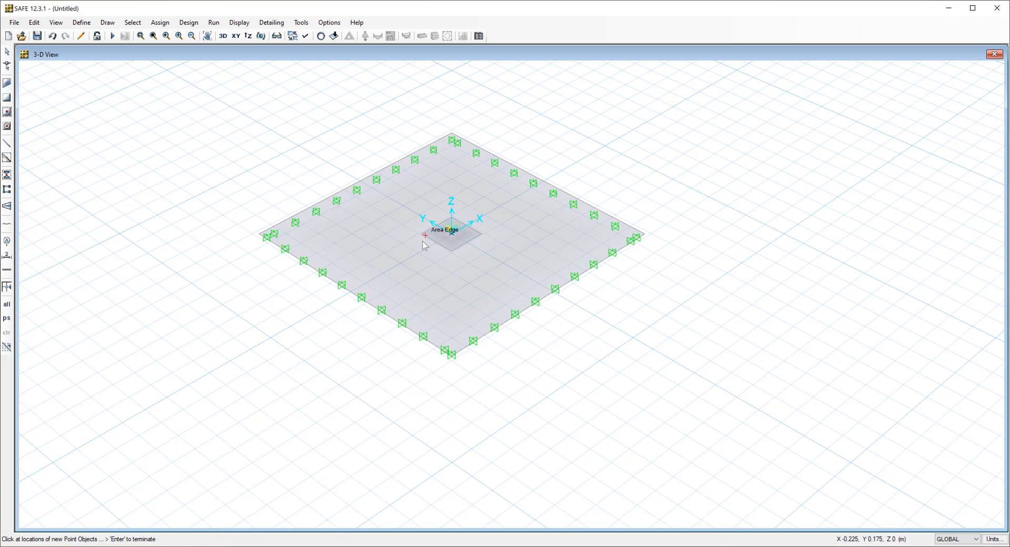
End the point drawing mode so that objects can be selected.
left_click(160, 22)
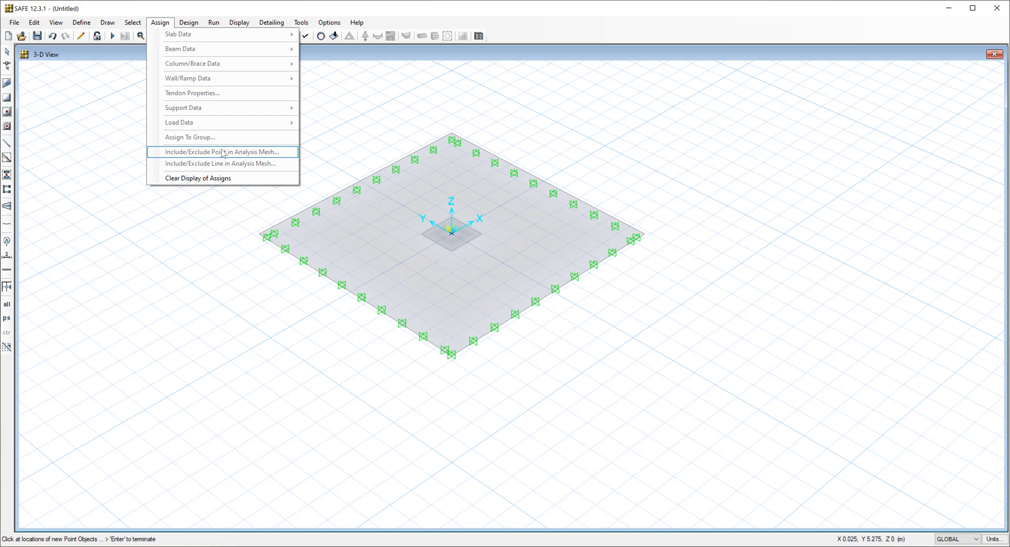
key("Escape")
key("Escape")
key("Escape")
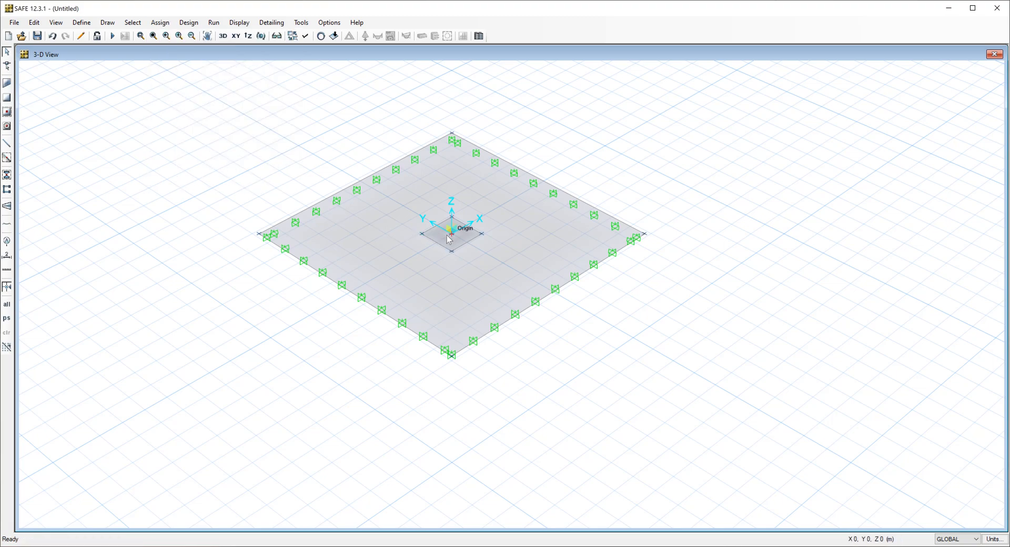
Assign a 2726 kN gravity point load under load pattern Ez to the point at the origin.
left_click(452, 235)
left_click(159, 23)
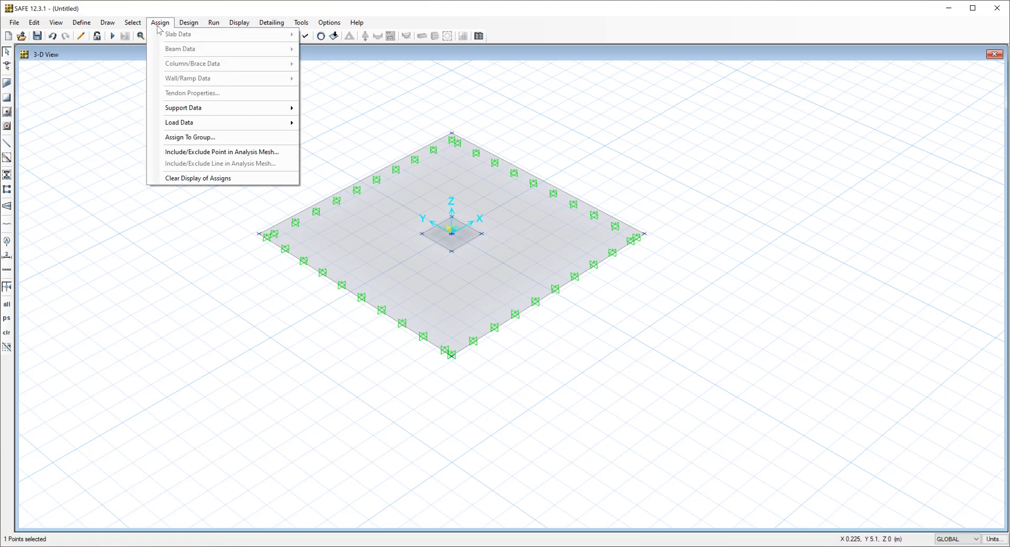
mouse_move(182, 123)
left_click(347, 178)
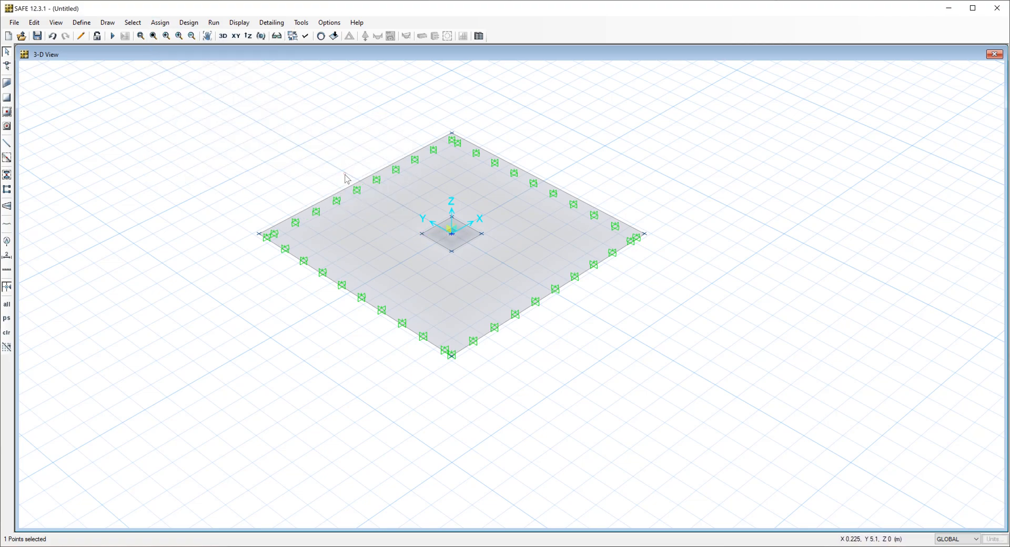
left_click(503, 214)
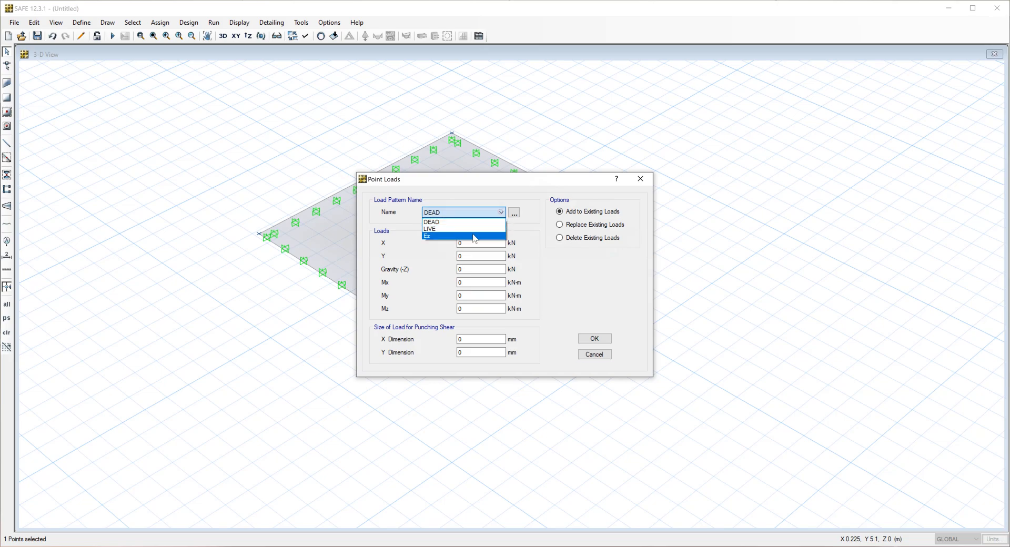
left_click(461, 236)
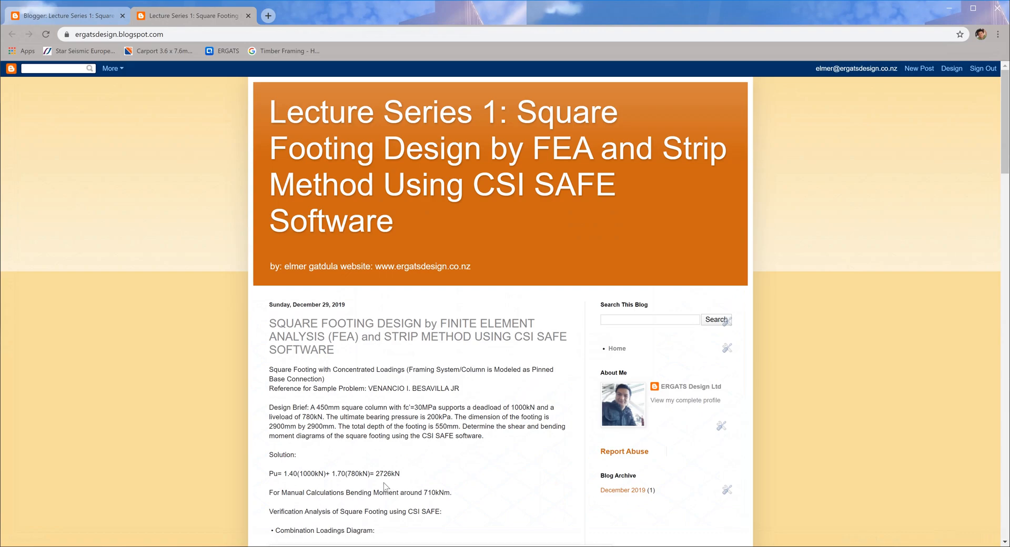
left_click(950, 8)
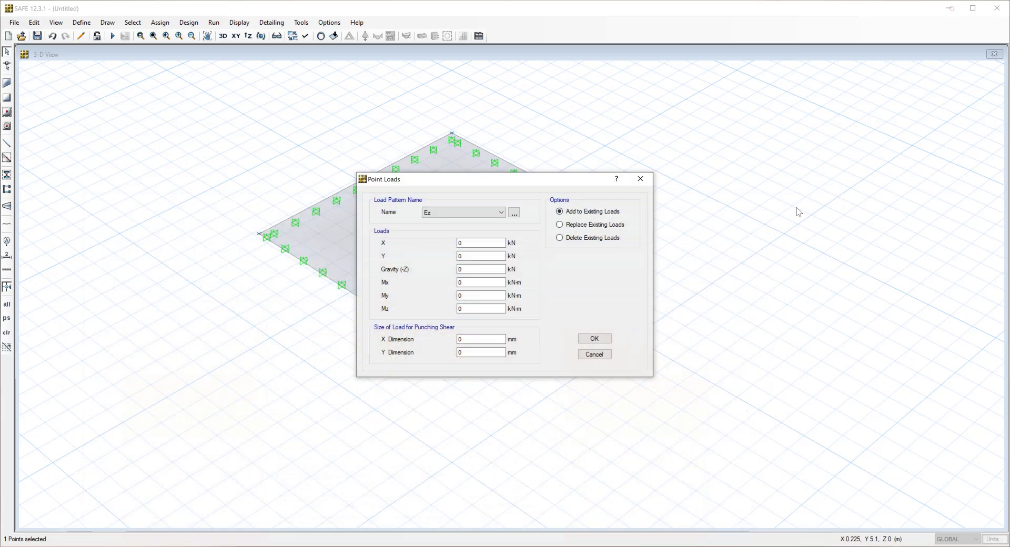
double_click(487, 269)
type("2726")
left_click(594, 339)
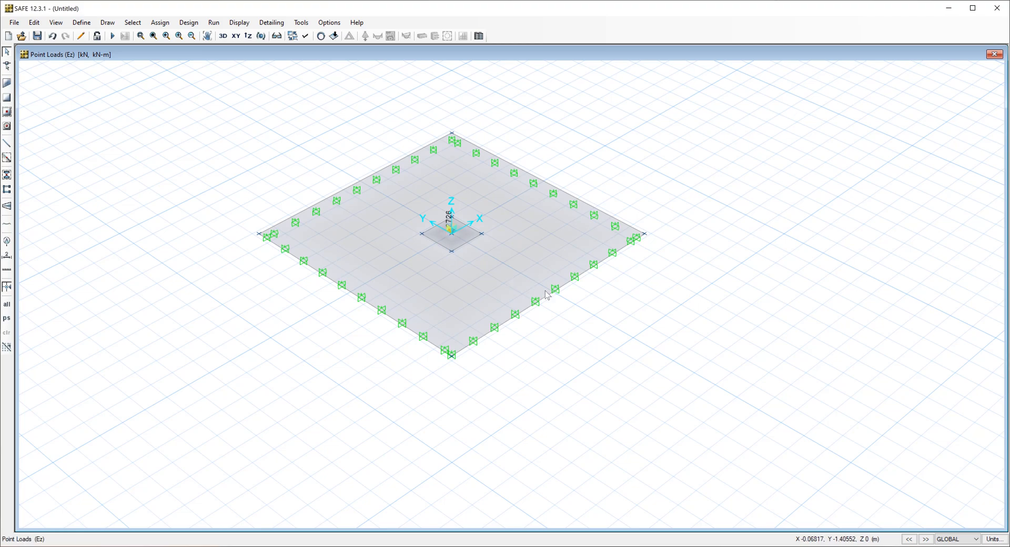
Run the analysis, saving the model as slab5.FDB in the Safe Concentrated Loading in video folder.
left_click(112, 38)
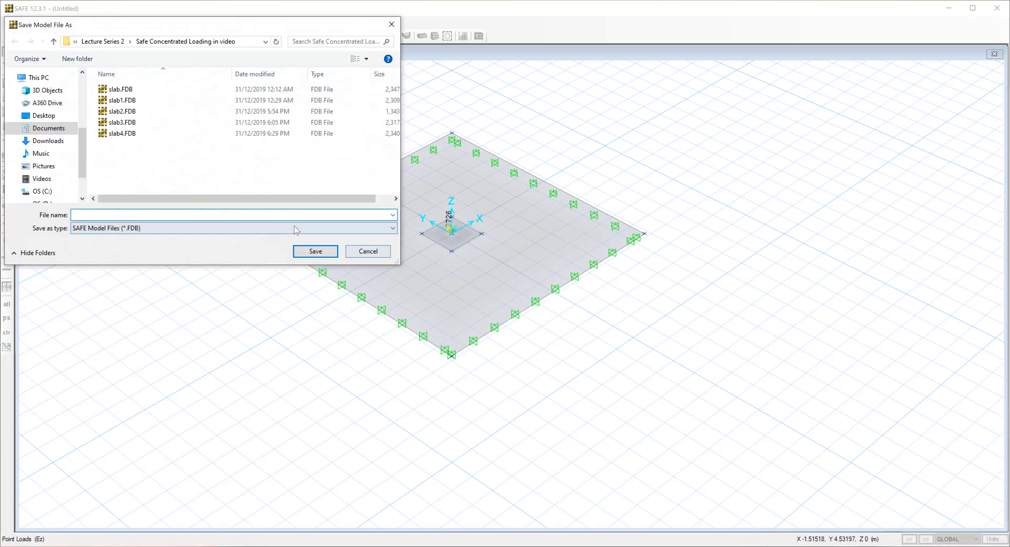
left_click(126, 134)
left_click(103, 215)
left_click(88, 215)
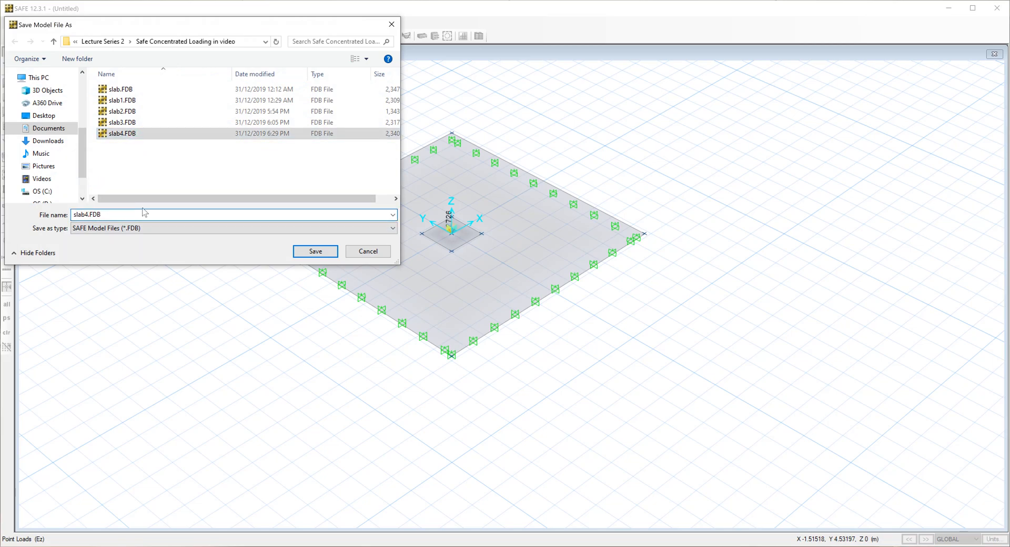
type("5")
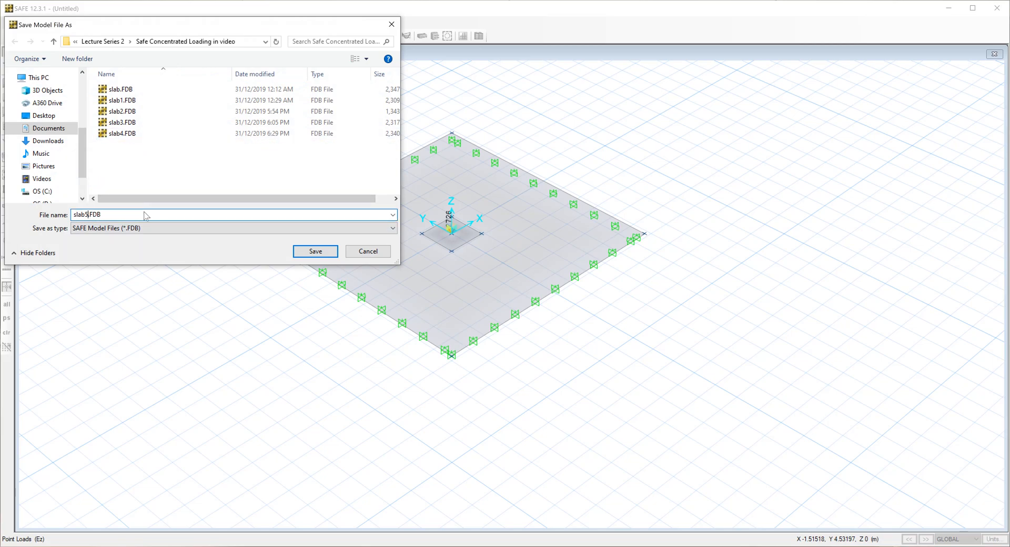
left_click(317, 253)
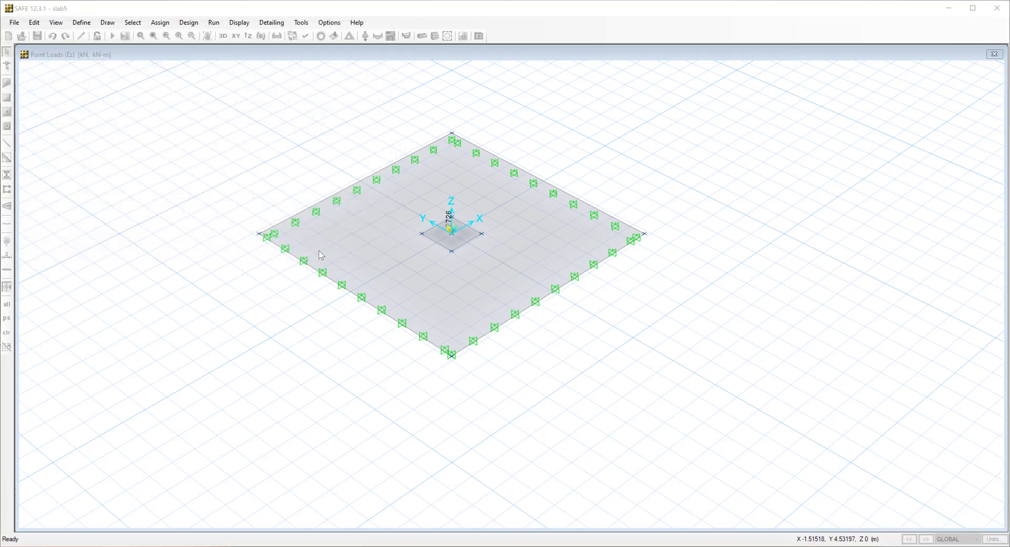
scroll(544, 244, "up", 3)
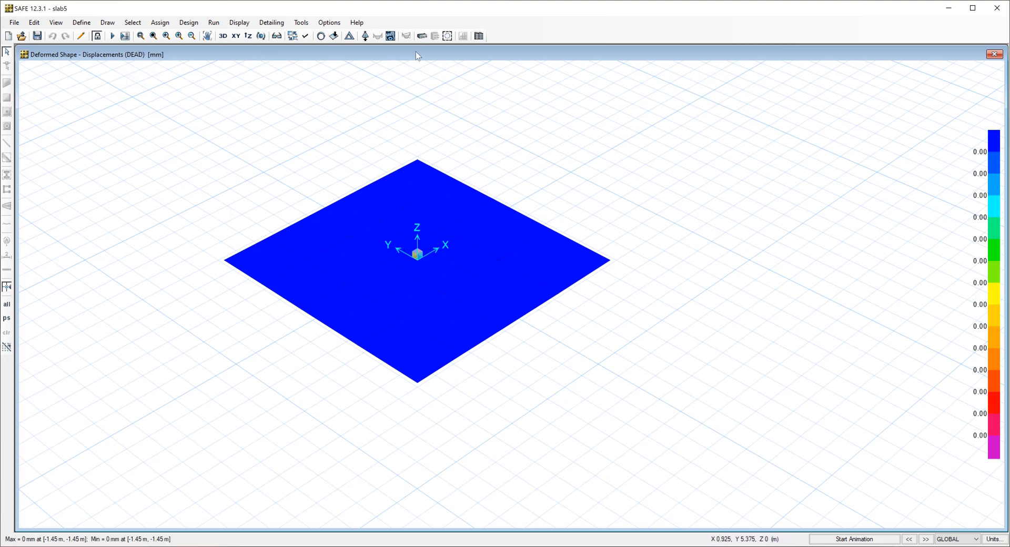
Display the analysis model loads for the DEAD load pattern without loading values.
left_click(334, 36)
left_click(506, 193)
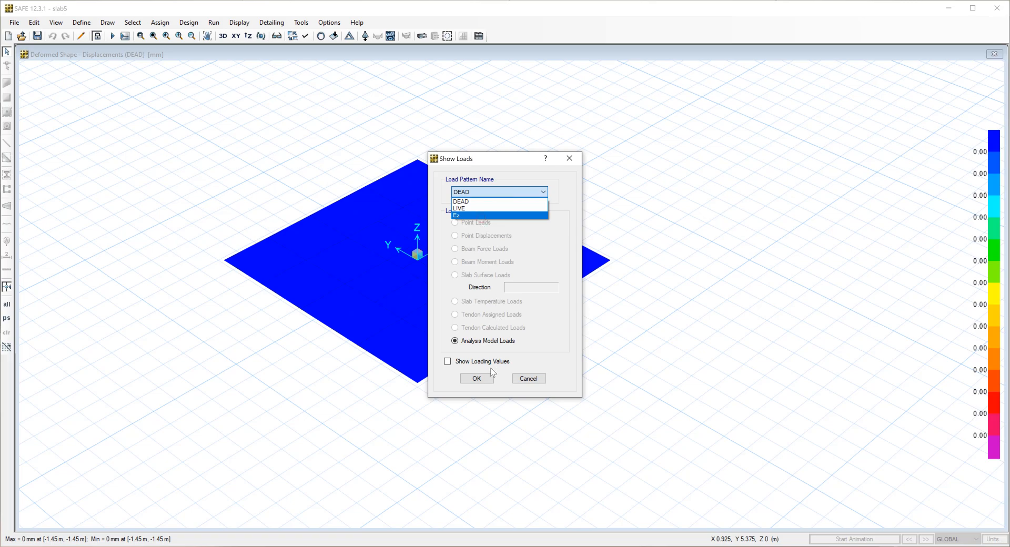
left_click(453, 366)
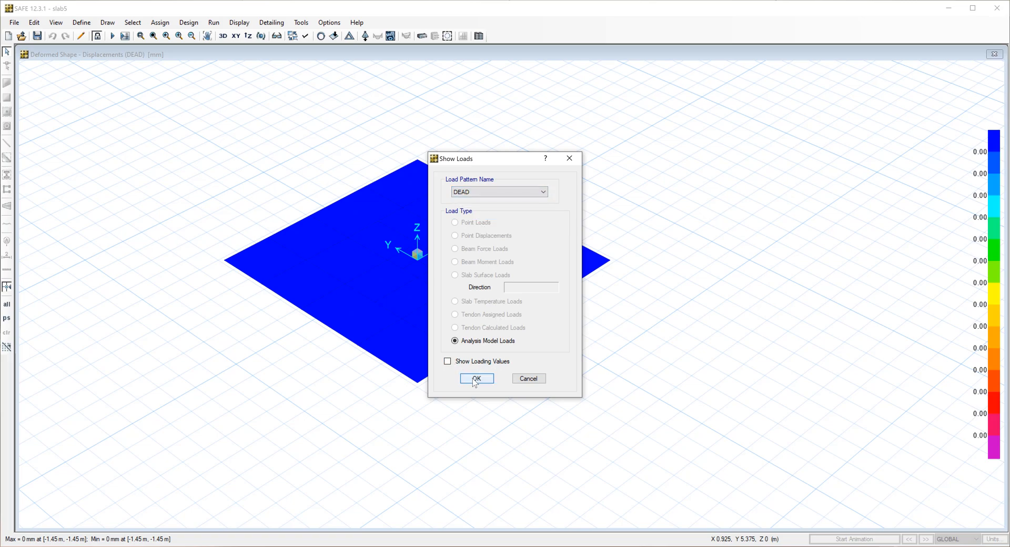
left_click(471, 376)
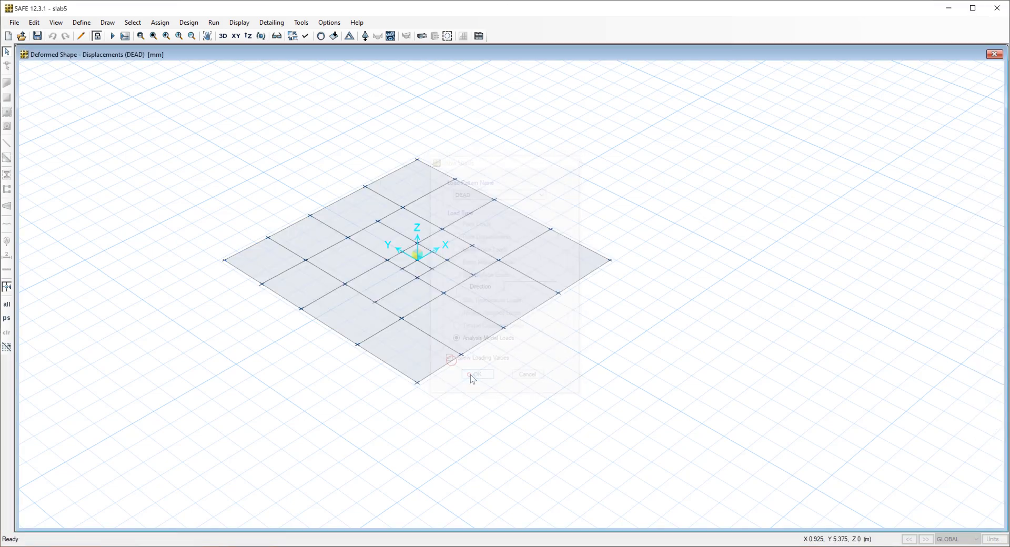
Display the deformed shape with contours for load case Ez and examine the displacements around the column.
left_click(355, 40)
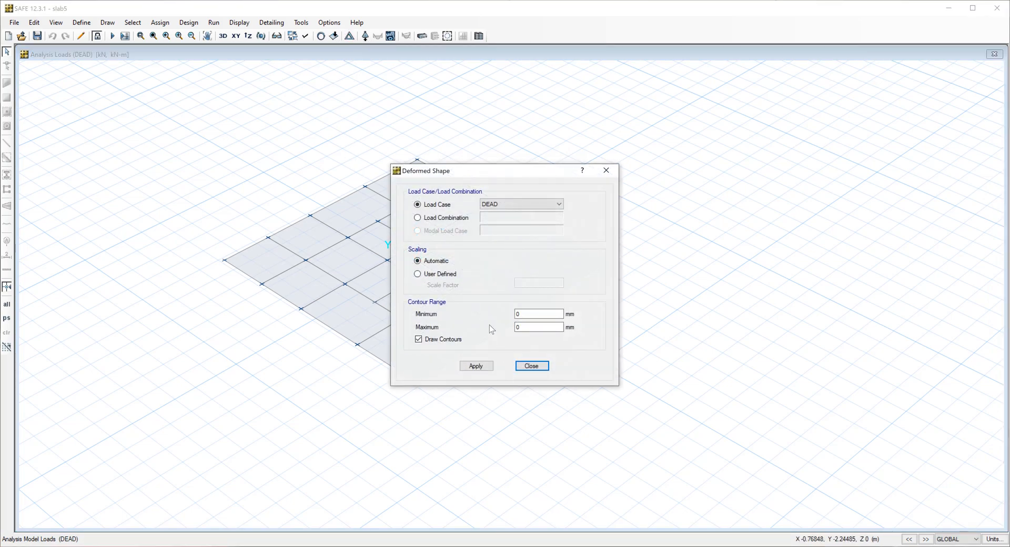
left_click(607, 170)
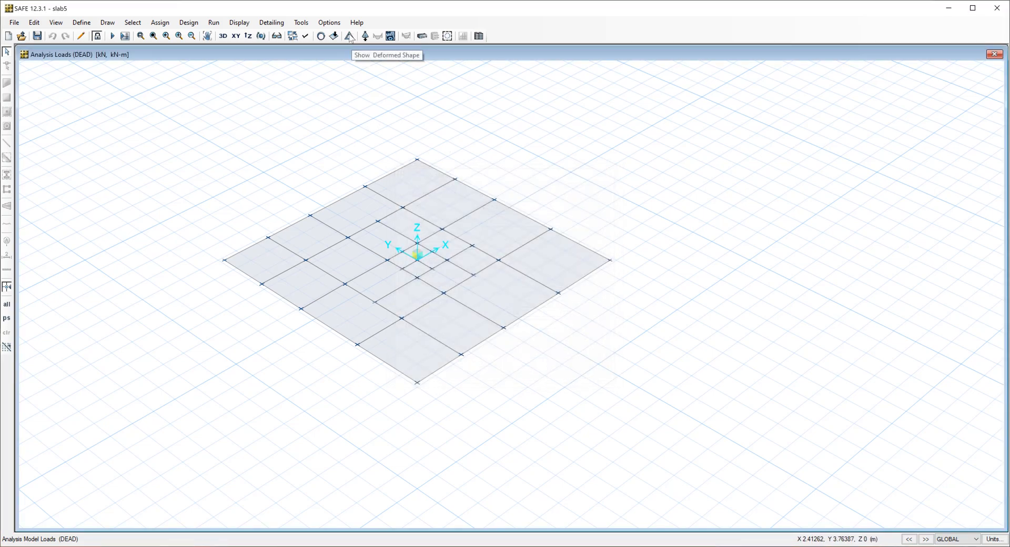
left_click(350, 38)
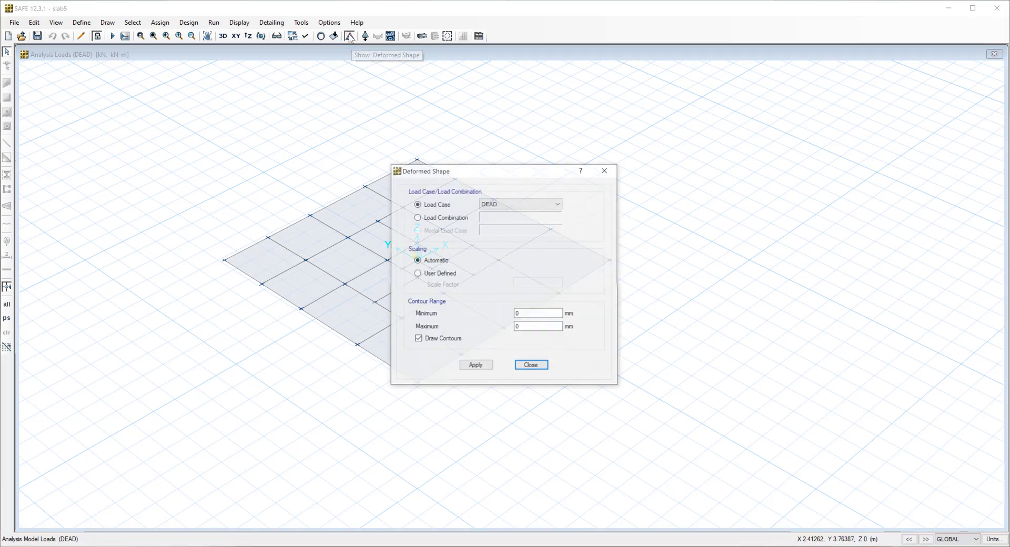
left_click(520, 206)
left_click(501, 229)
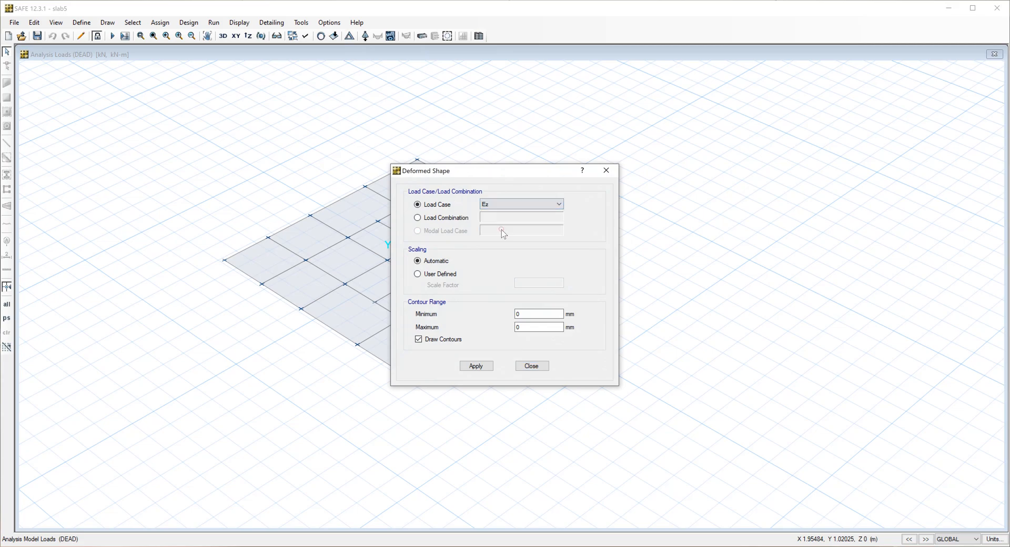
left_click(480, 369)
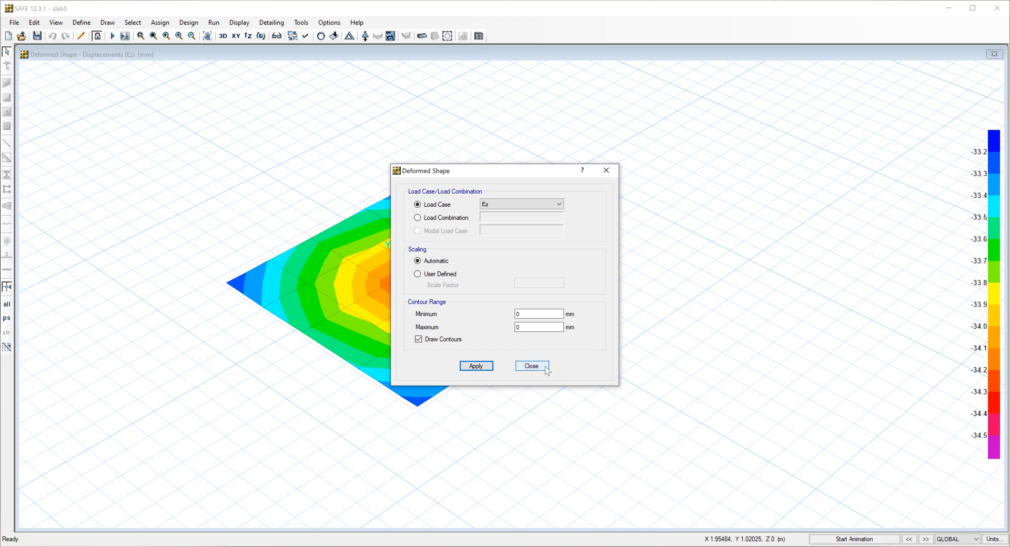
left_click(531, 366)
mouse_move(416, 260)
mouse_move(423, 279)
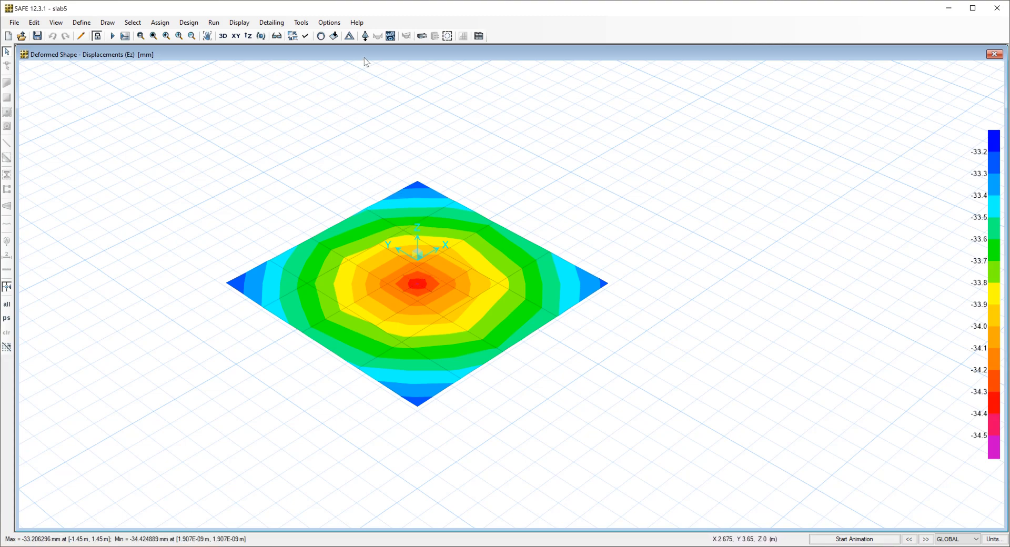
Display the slab resultant M11 moment contours on the deformed shape for load case DEAD.
left_click(390, 36)
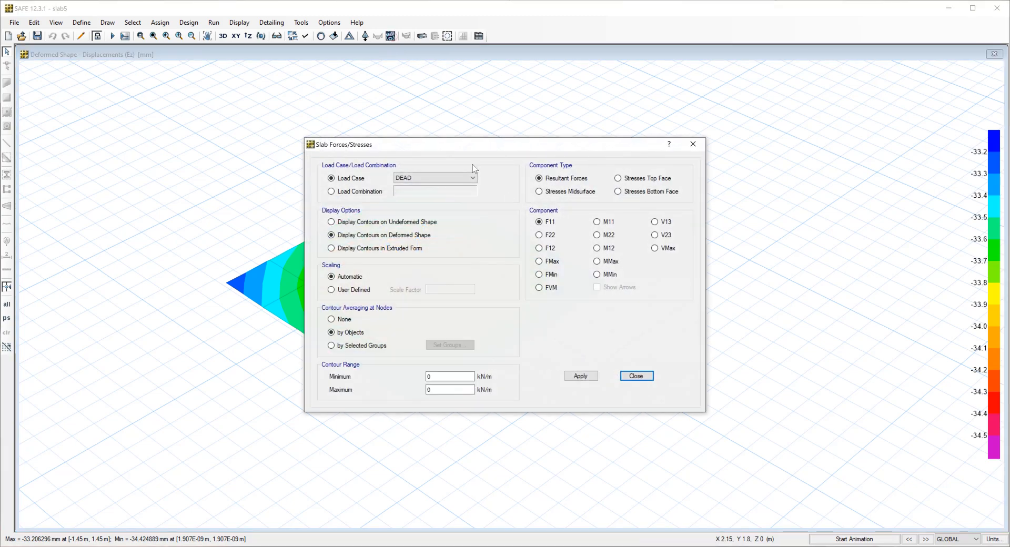
left_click(596, 221)
left_click(583, 377)
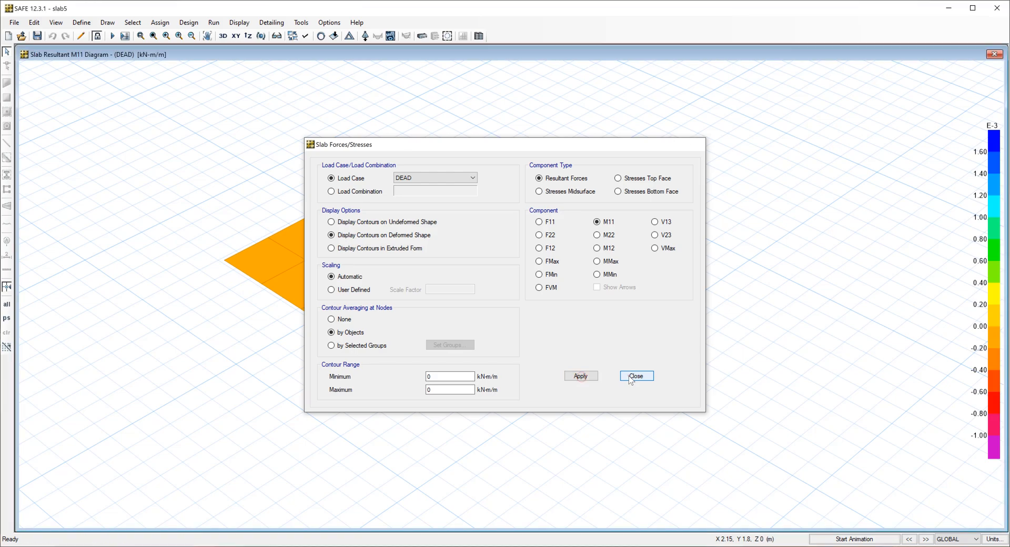
left_click(630, 376)
Display the slab resultant M11 moment contours for load case Ez and examine the moments around the column.
left_click(390, 36)
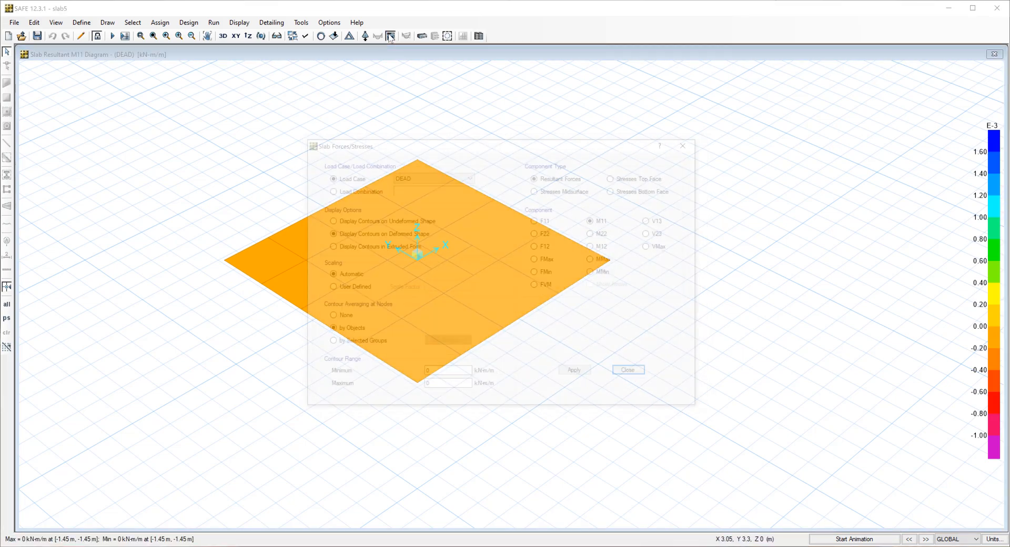
left_click(456, 179)
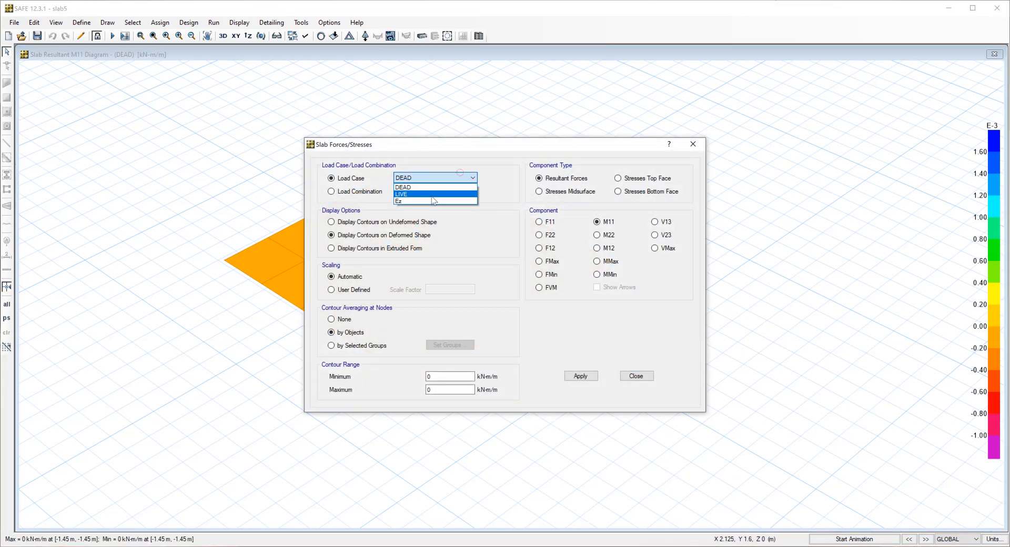
left_click(426, 202)
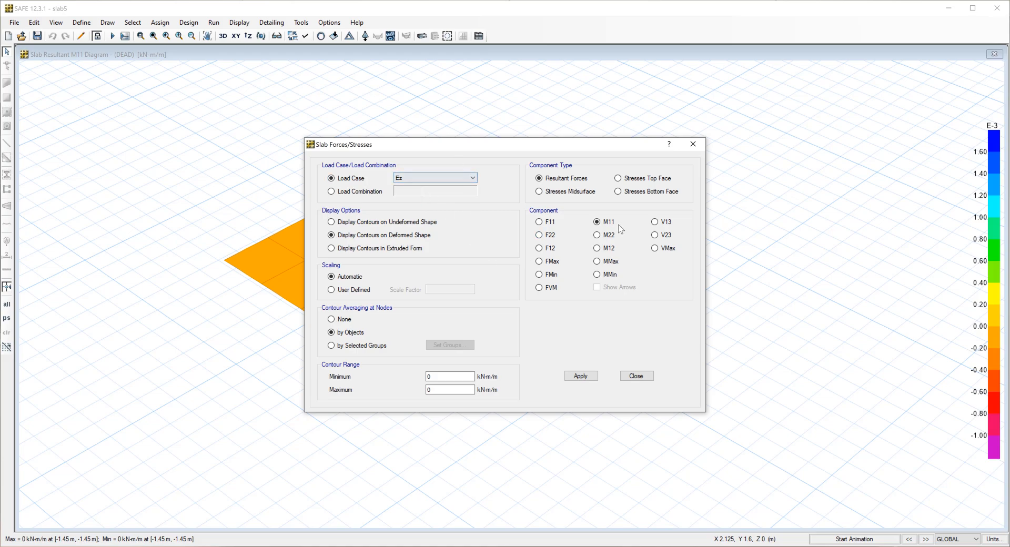
left_click(590, 375)
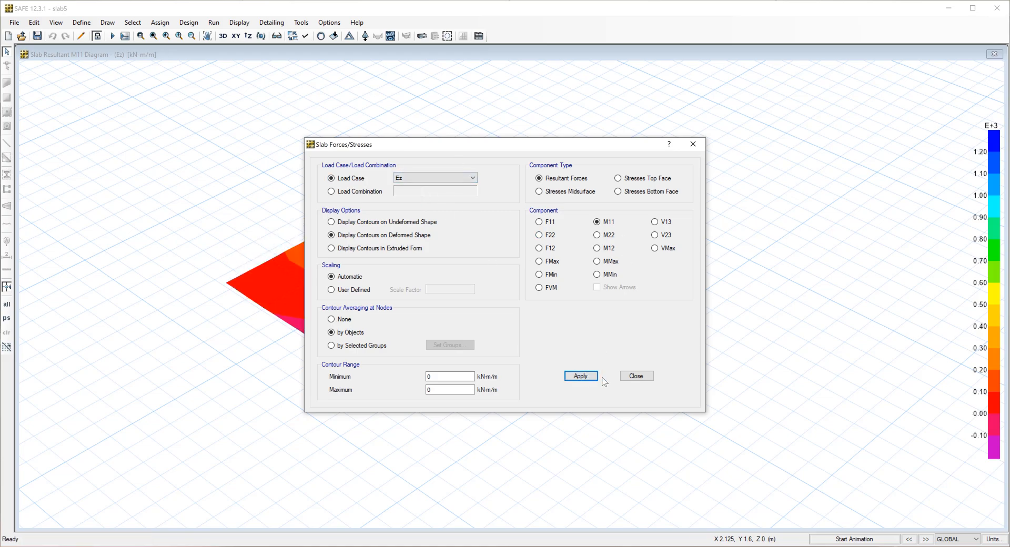
left_click(637, 376)
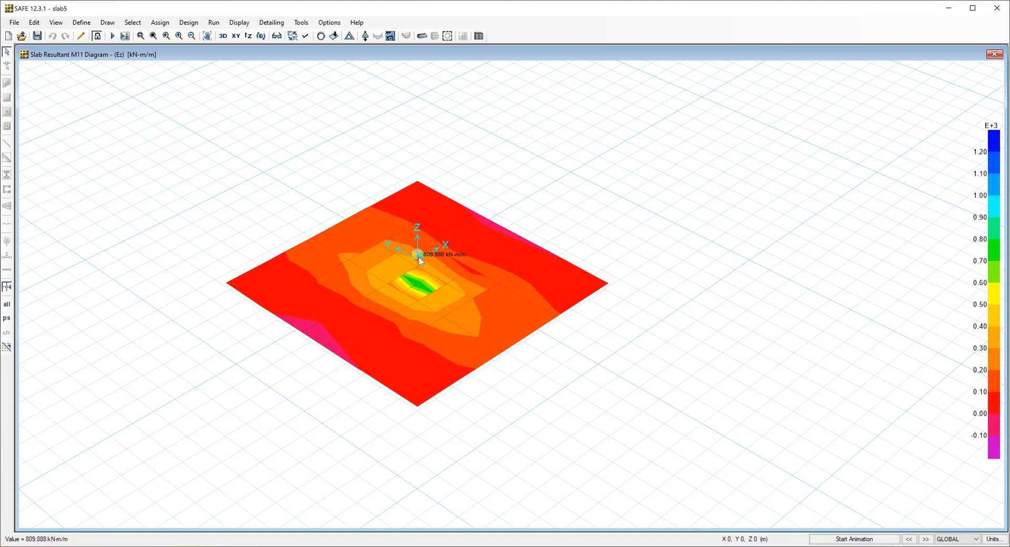
scroll(422, 257, "up", 2)
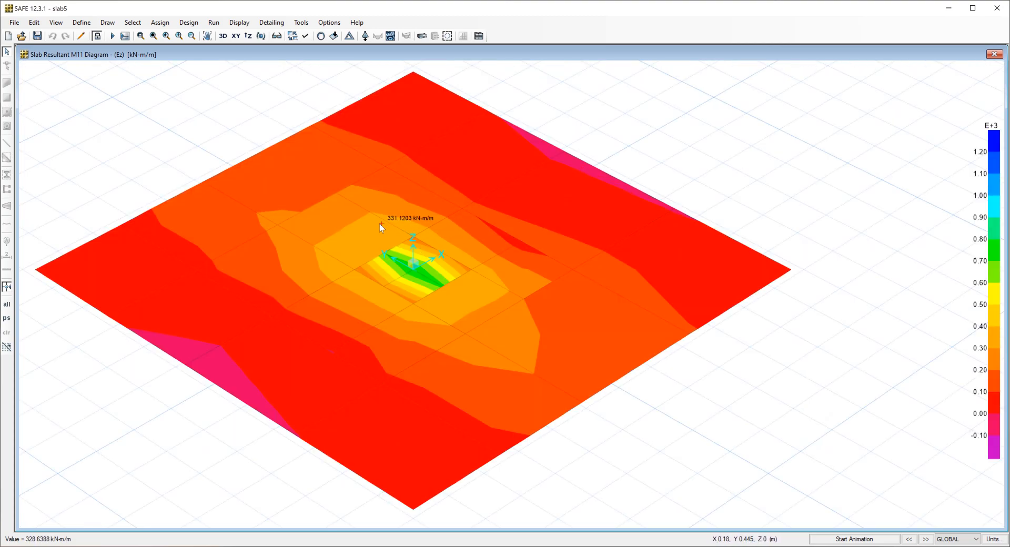
scroll(421, 228, "up", 3)
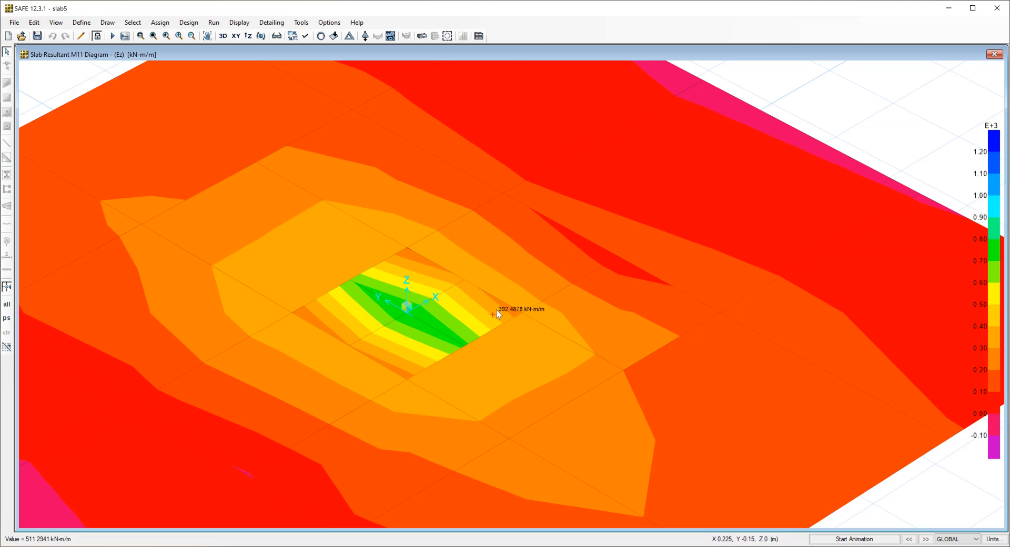
scroll(520, 275, "down", 3)
scroll(536, 263, "down", 2)
scroll(537, 311, "up", 1)
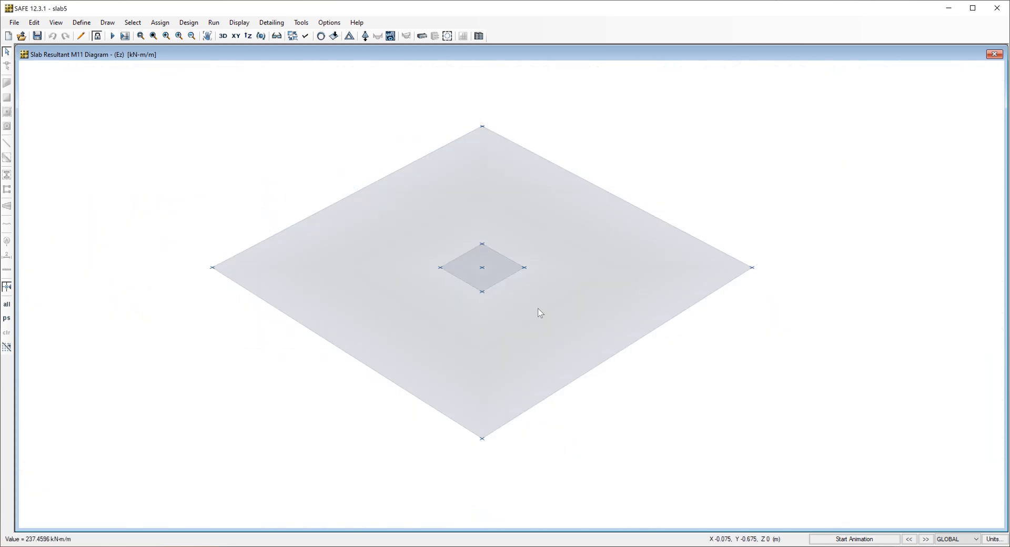
Display the slab resultant VMax shear contours for load case Ez and examine the shear around the column.
left_click(391, 36)
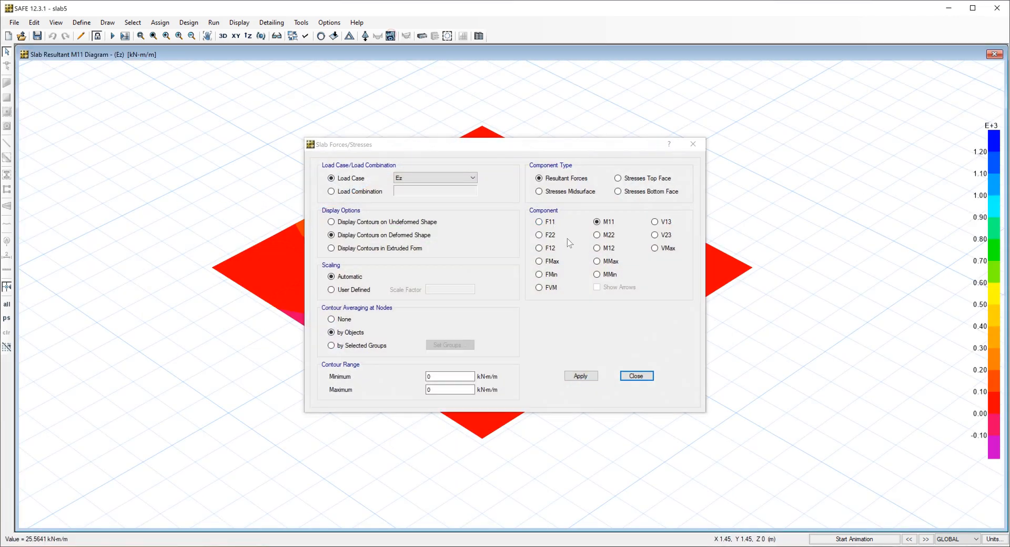
left_click(655, 248)
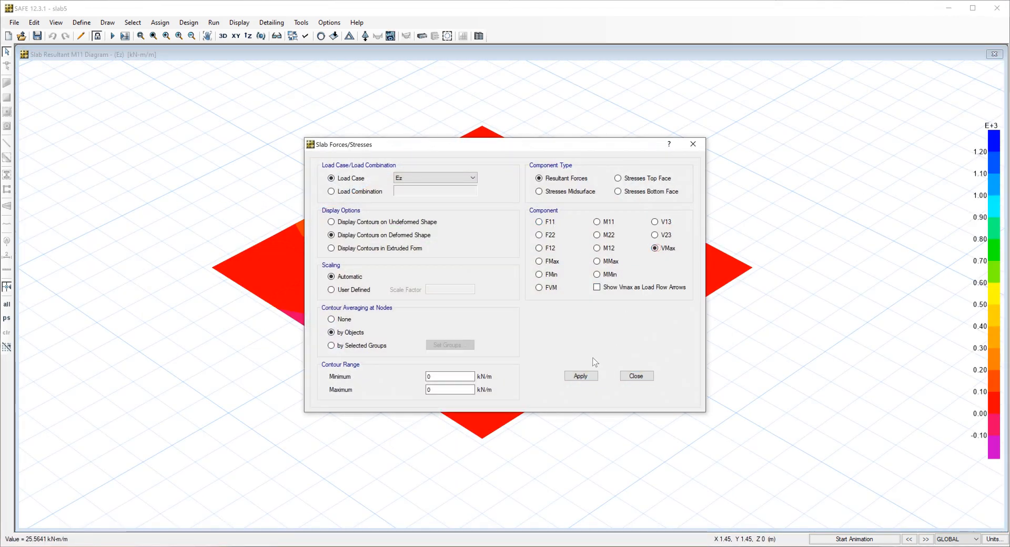
left_click(583, 377)
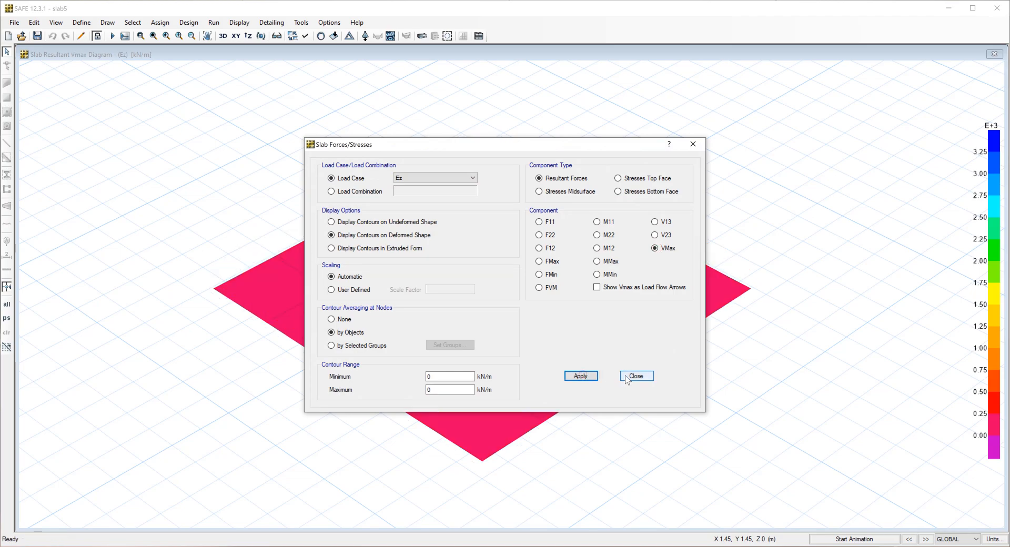
left_click(627, 377)
mouse_move(523, 286)
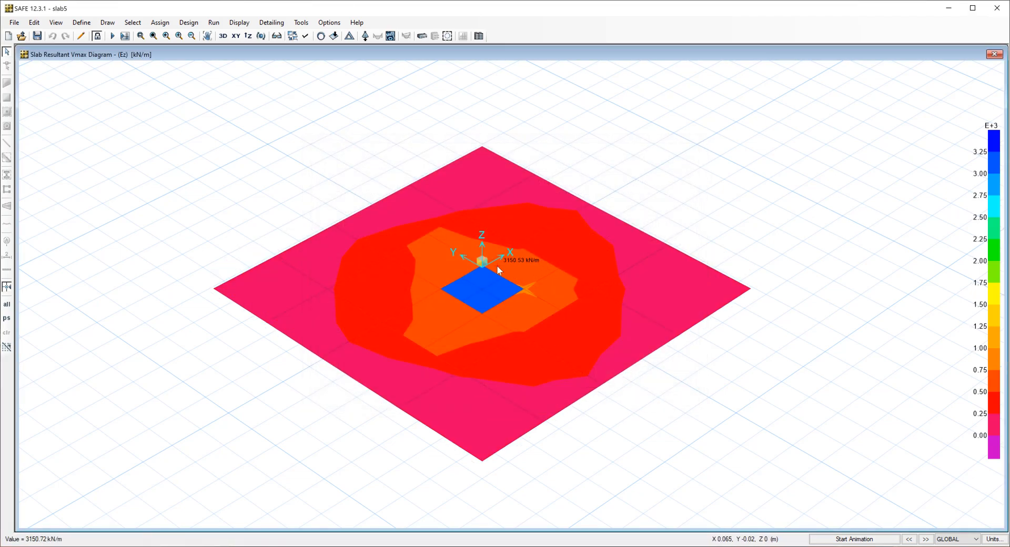
scroll(508, 271, "up", 4)
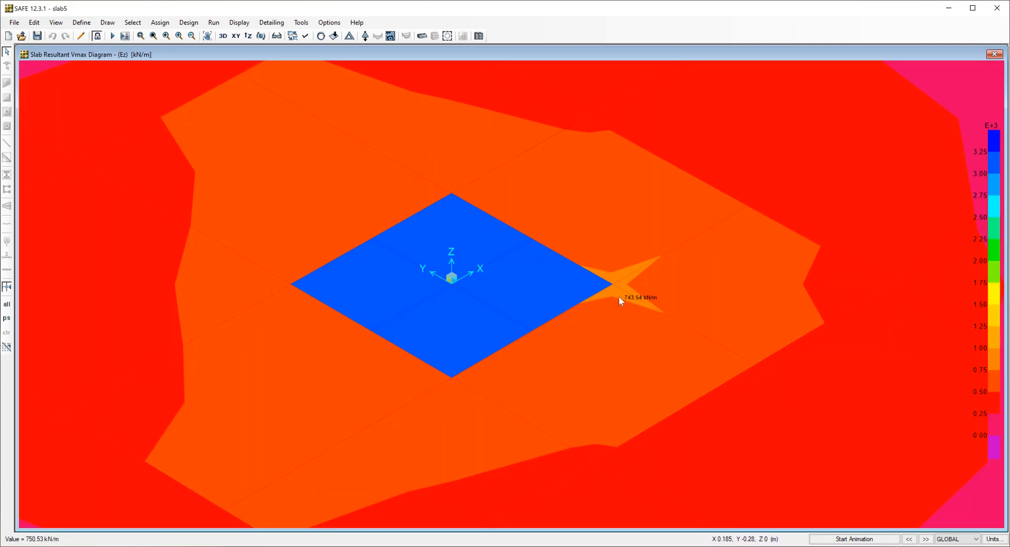
scroll(526, 242, "down", 4)
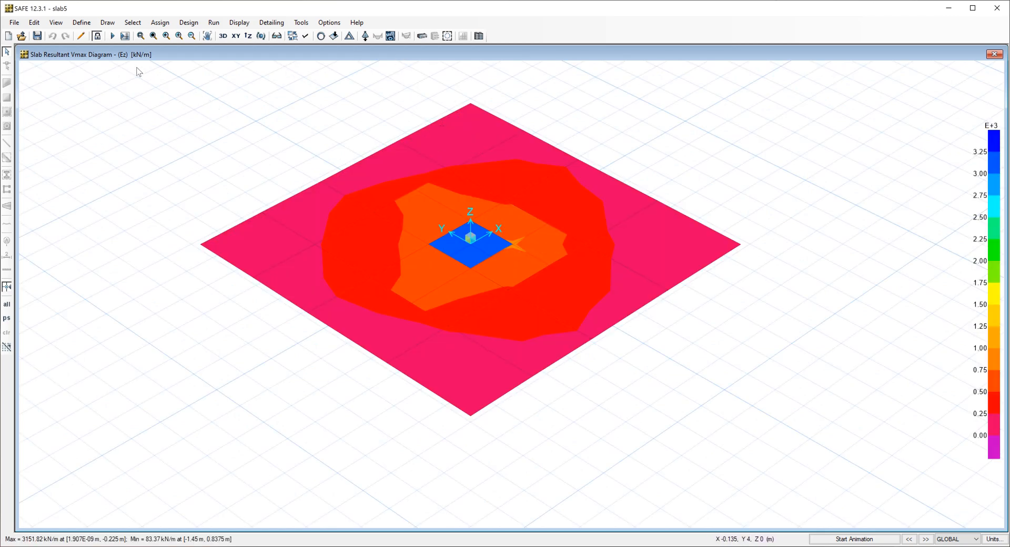
Unlock the model and draw a design strip along the X axis through the column, from (-1.45, 0) to (1.45, 0).
left_click(96, 37)
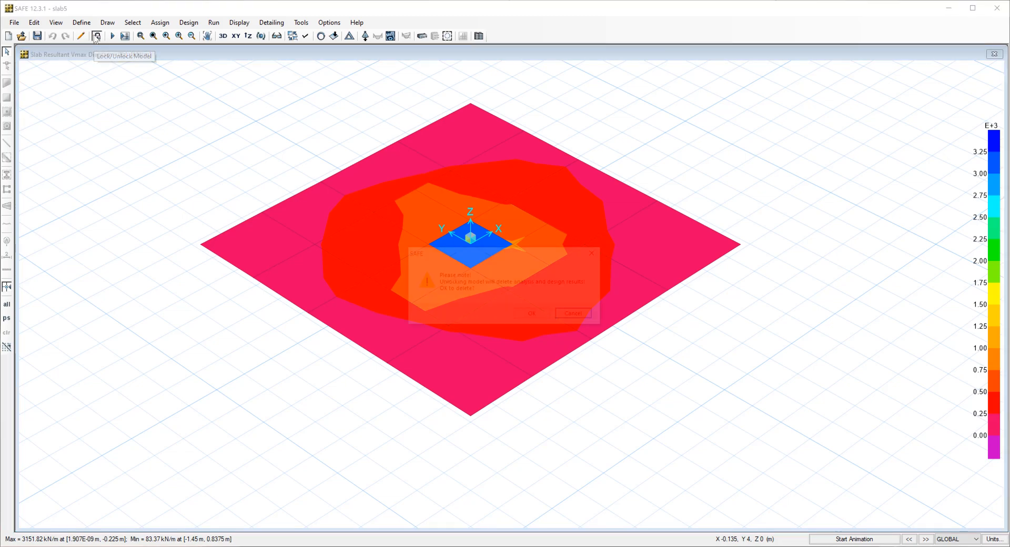
left_click(536, 315)
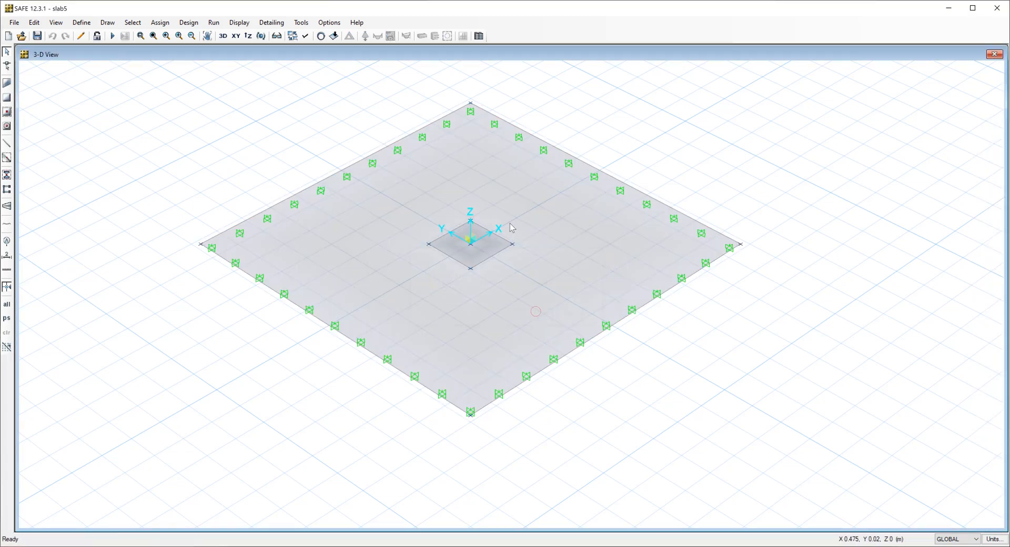
left_click(107, 23)
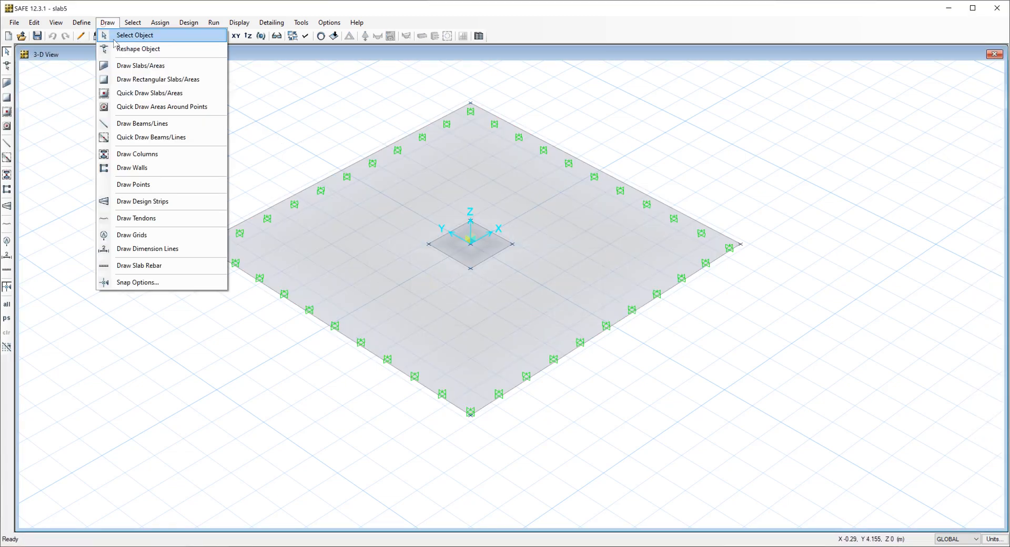
left_click(161, 203)
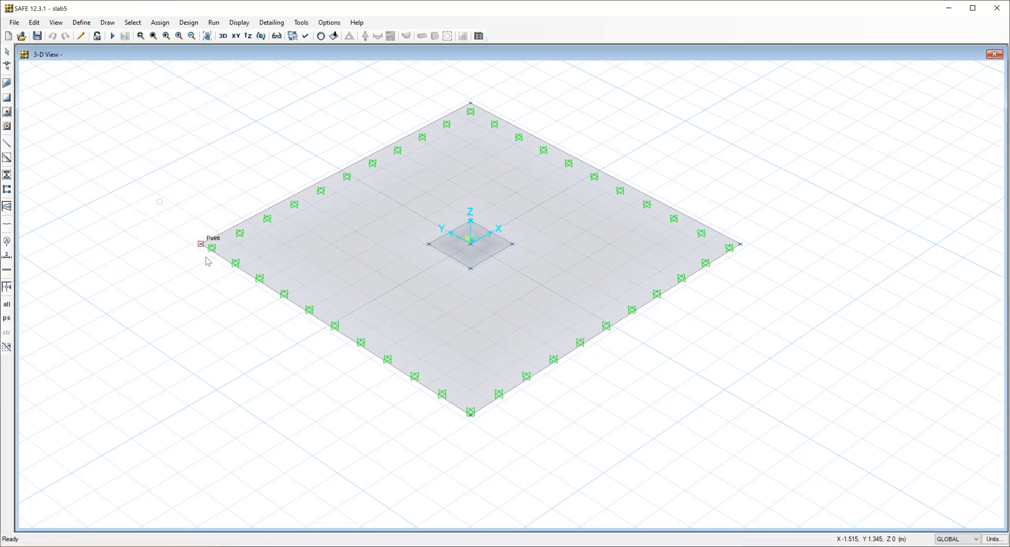
left_click(331, 329)
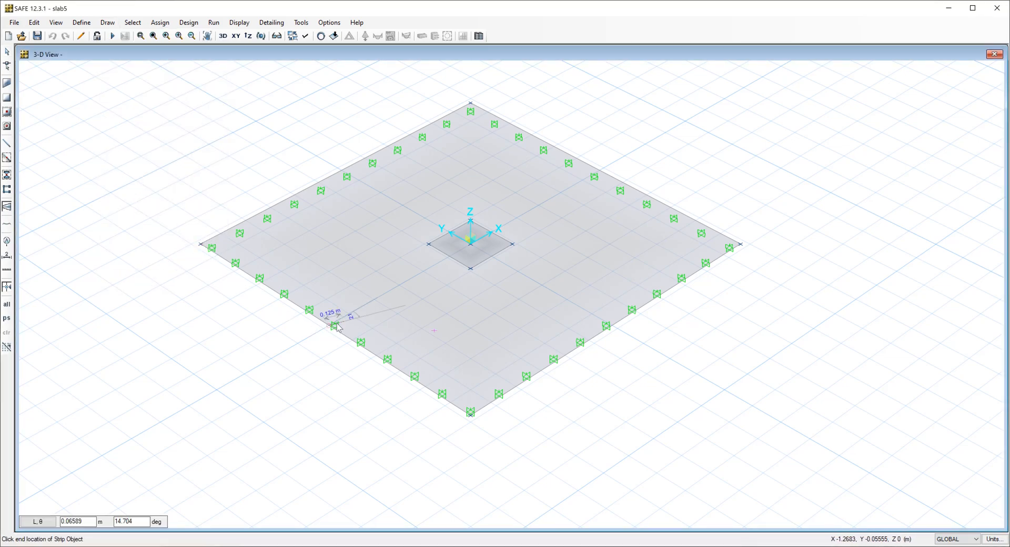
left_click(600, 174)
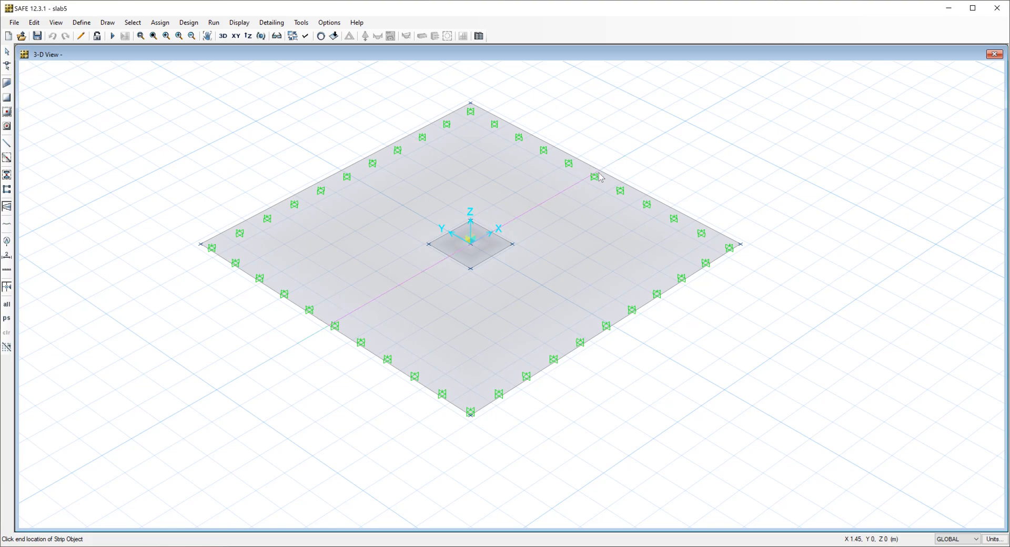
key("Return")
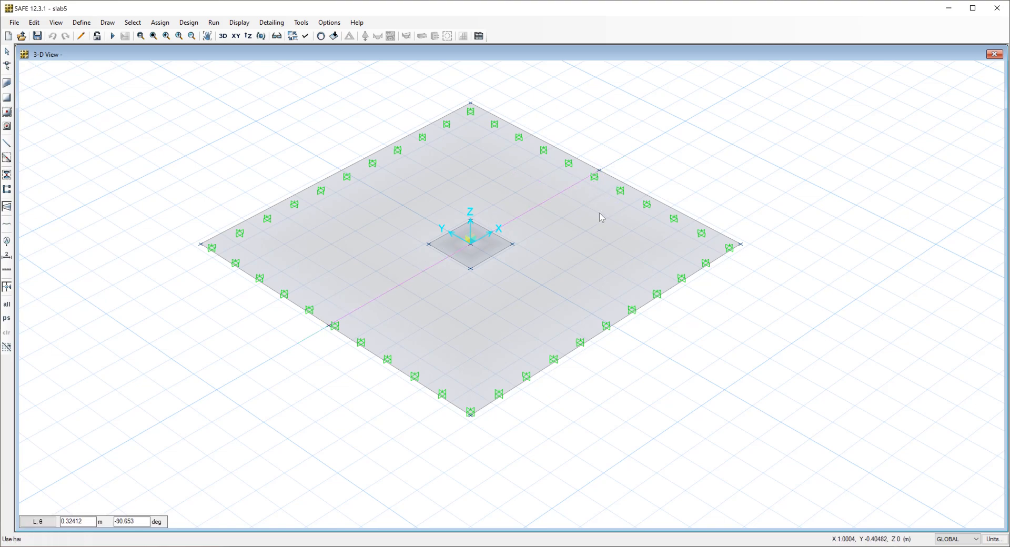
Set the left and right start and end widths for new layer A column strips to 2.9 m.
left_click_drag(151, 106, 764, 104)
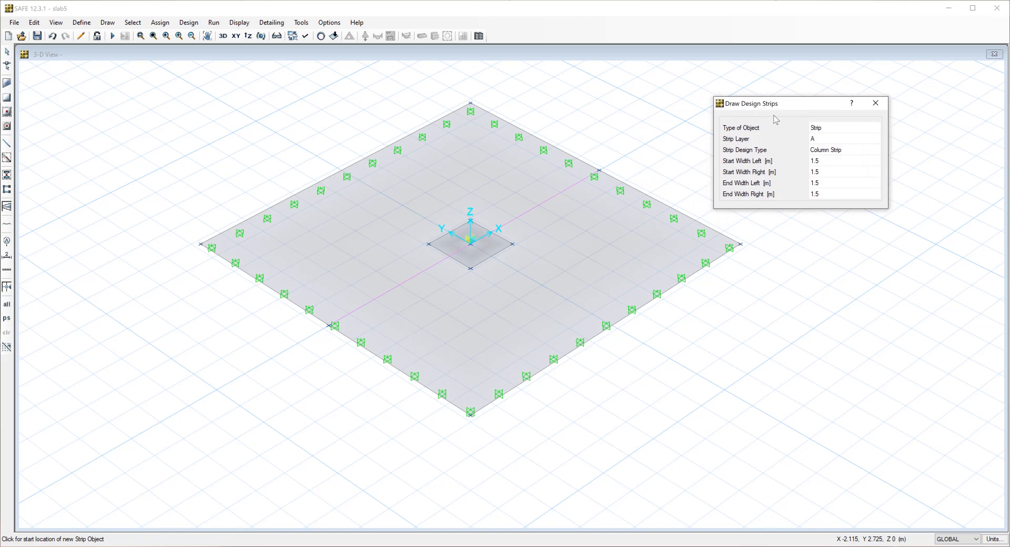
left_click(827, 163)
type("2")
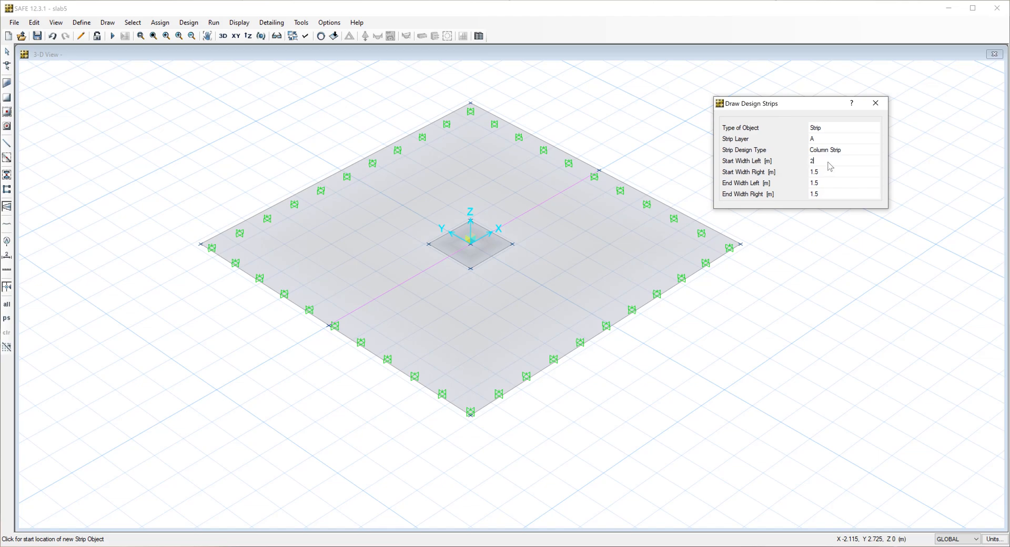
type(".9")
left_click(827, 174)
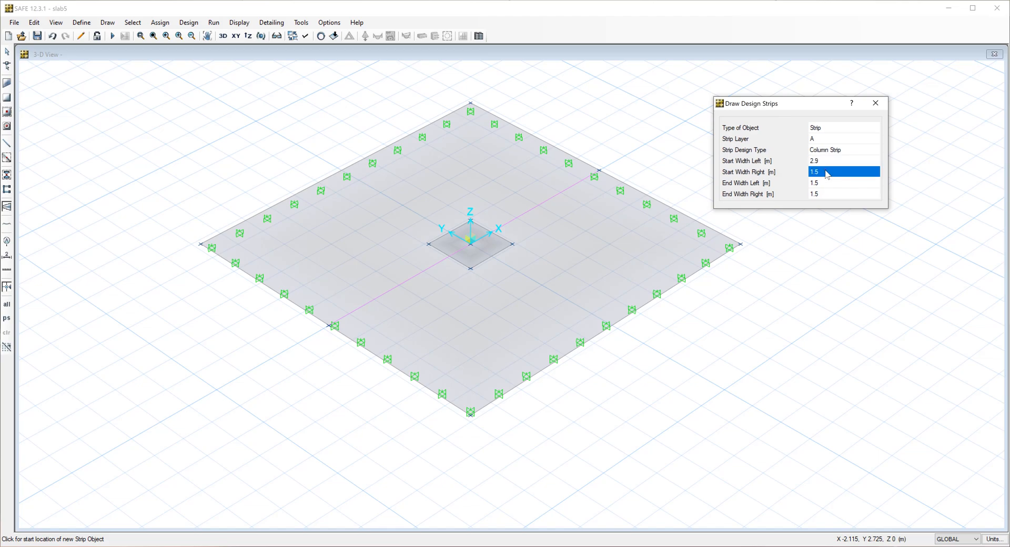
type("2.9")
left_click(823, 184)
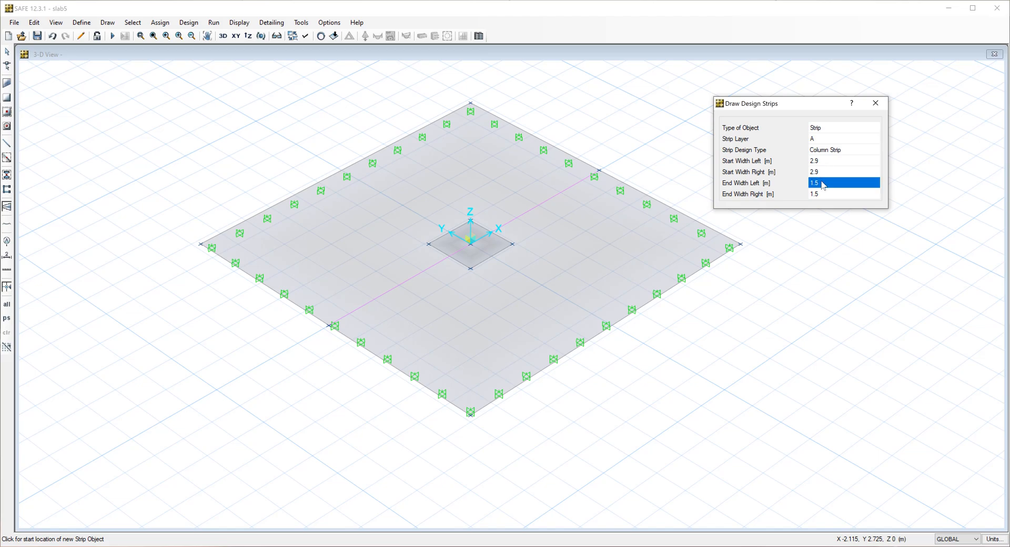
type("2.9")
left_click(825, 194)
type("2")
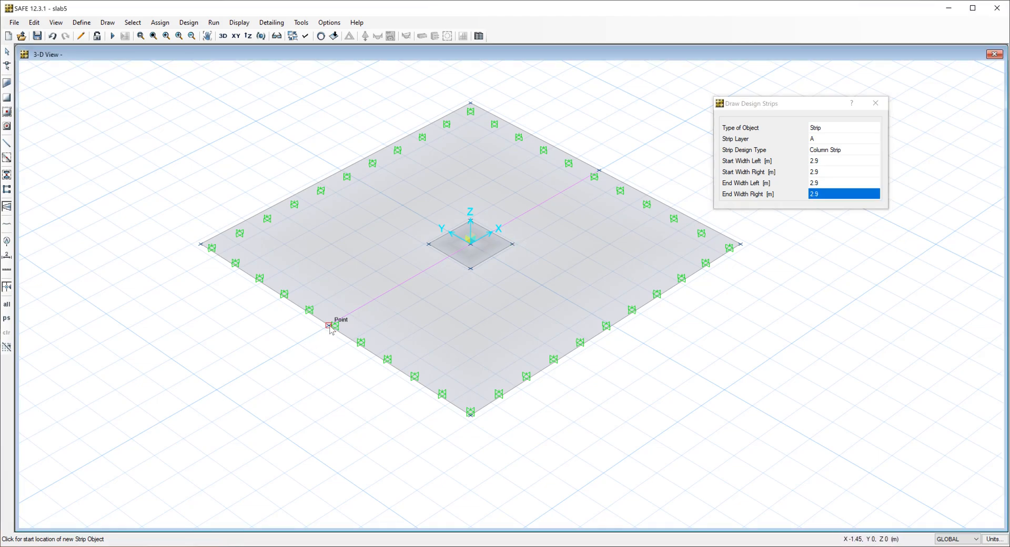
left_click(786, 199)
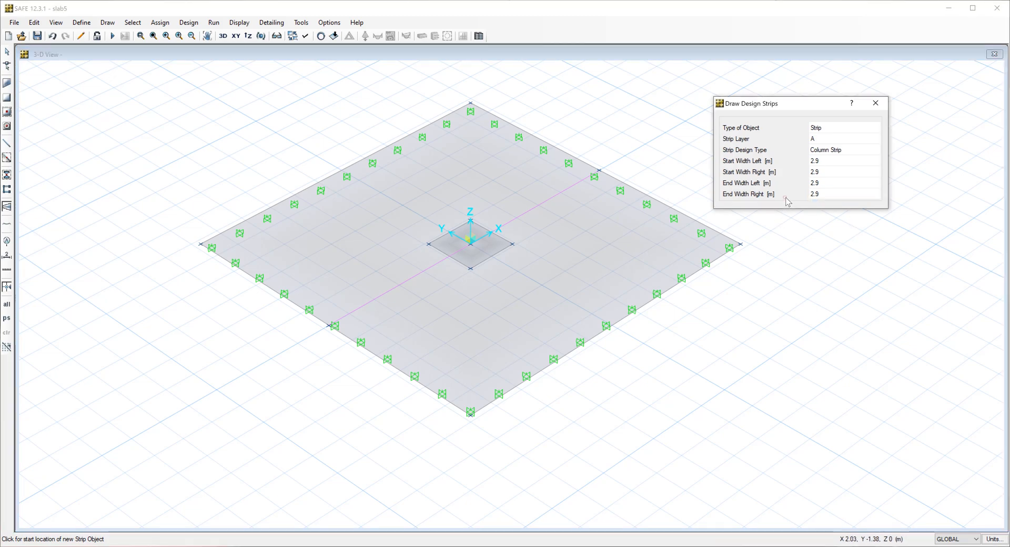
left_click(332, 324)
left_click(534, 225)
key("Escape")
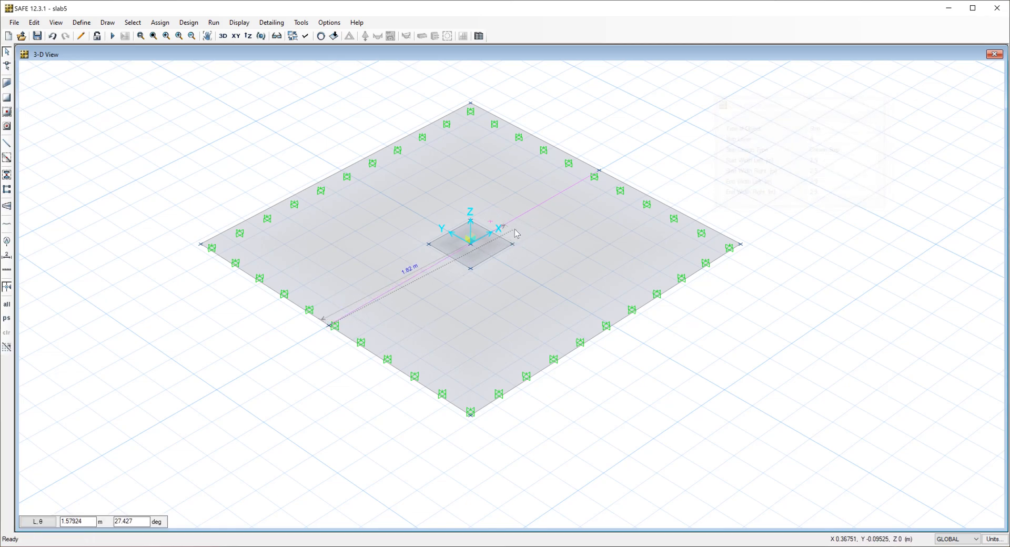
Set the existing X-direction design strip's left and right start and end widths to 2.9 m.
right_click(535, 208)
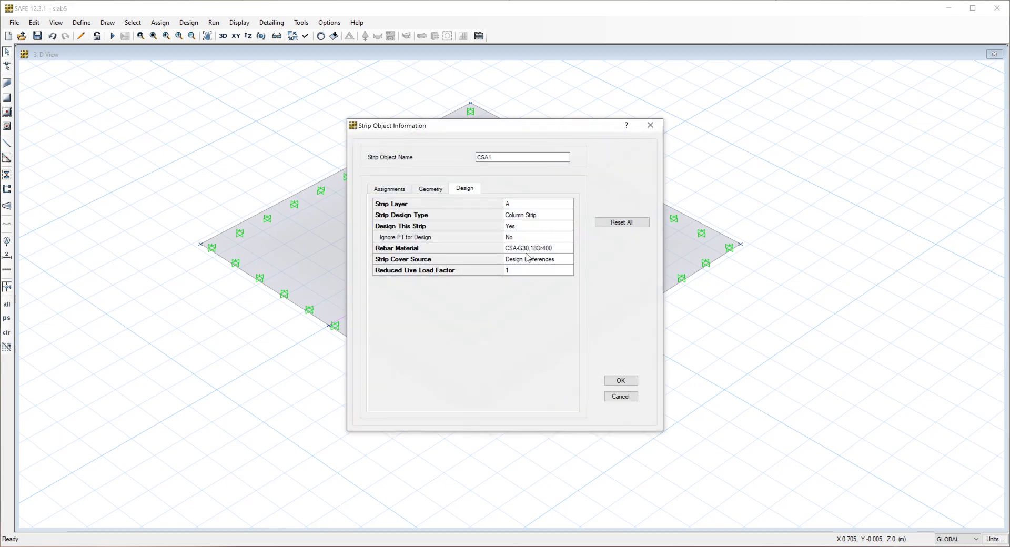
left_click(431, 191)
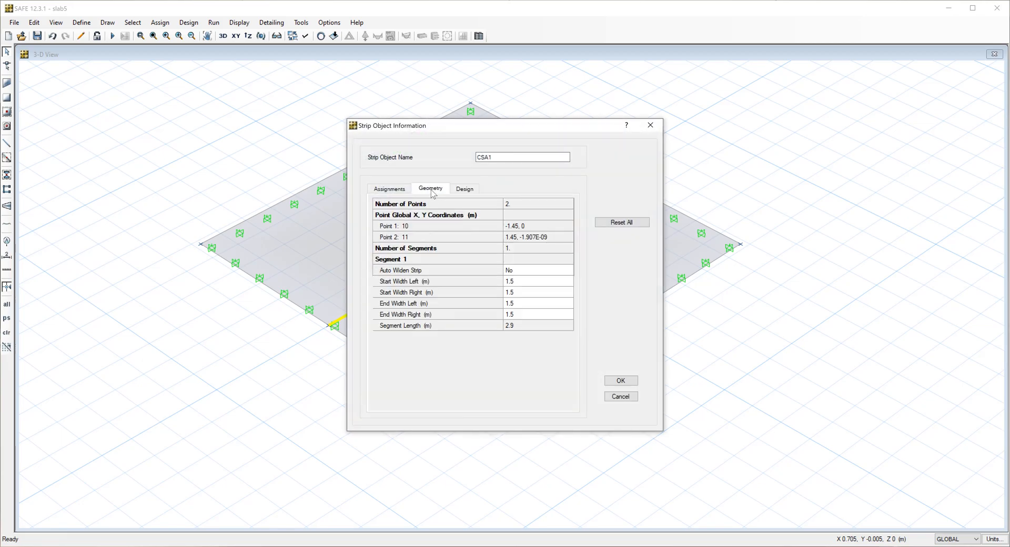
left_click(521, 273)
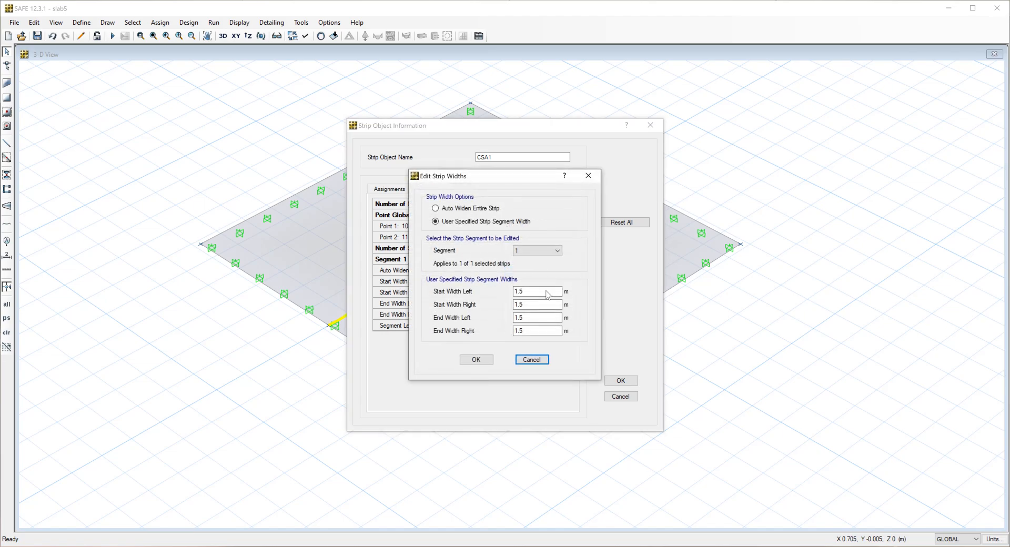
double_click(536, 294)
type("2.9")
double_click(528, 306)
type("2.9")
key("Tab")
type("2.9")
double_click(529, 331)
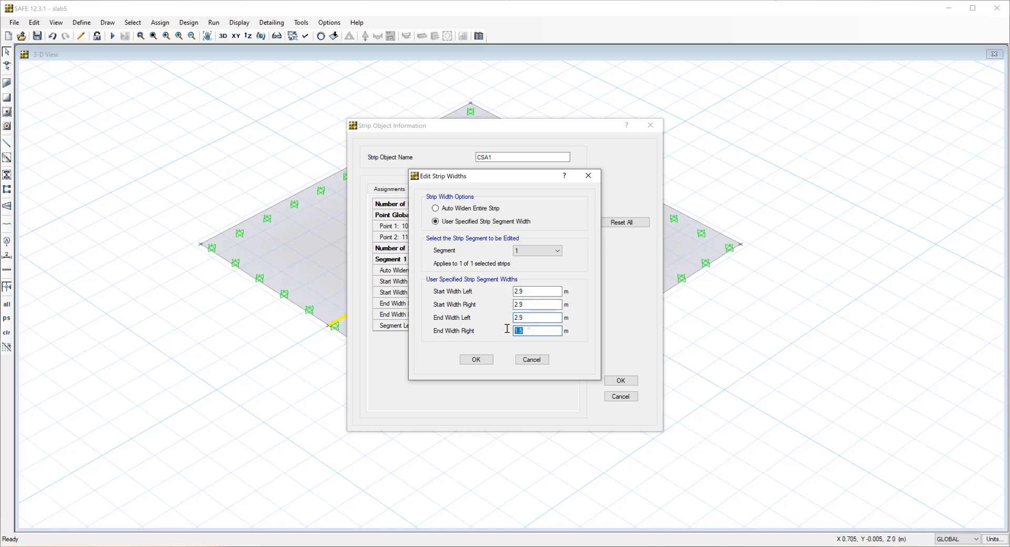
type("2.9")
left_click(477, 359)
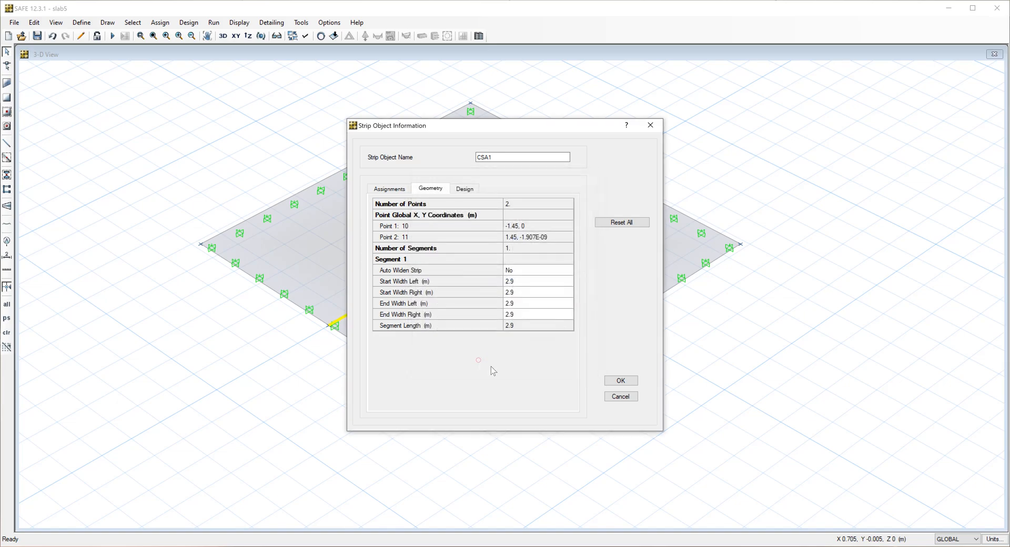
left_click(620, 381)
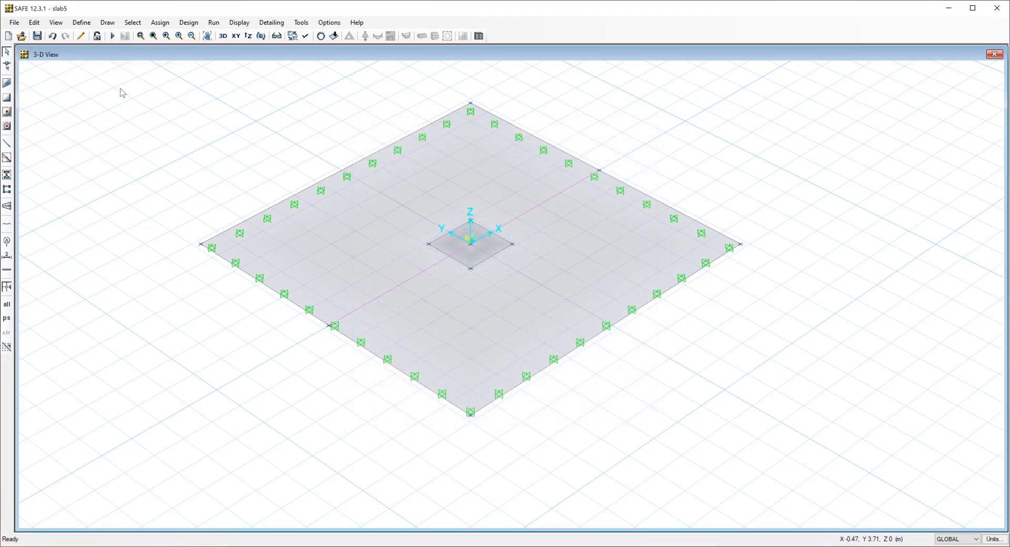
Run the analysis and display the layer A strip moment diagram for load case Ez, filled and with values shown on the diagram.
left_click(111, 37)
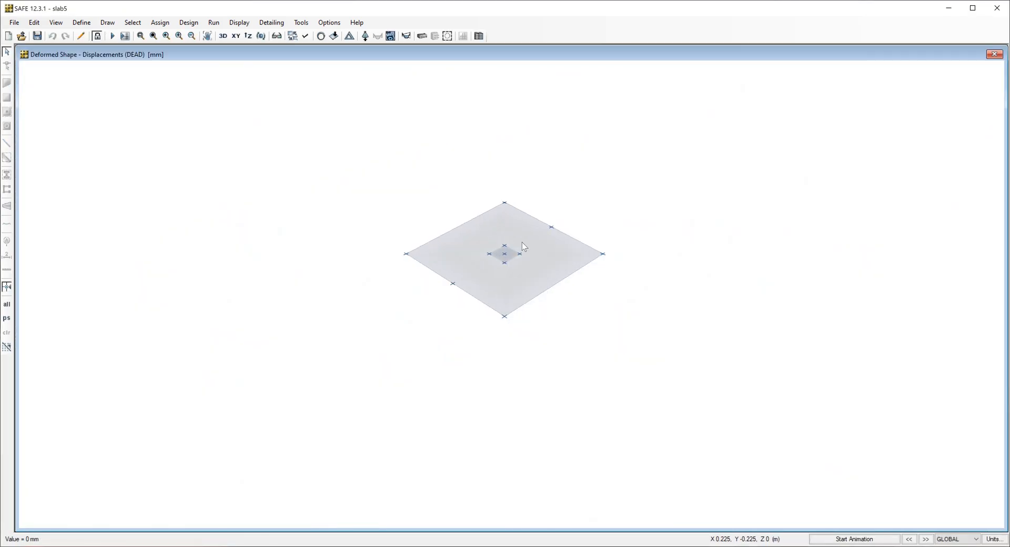
left_click(407, 37)
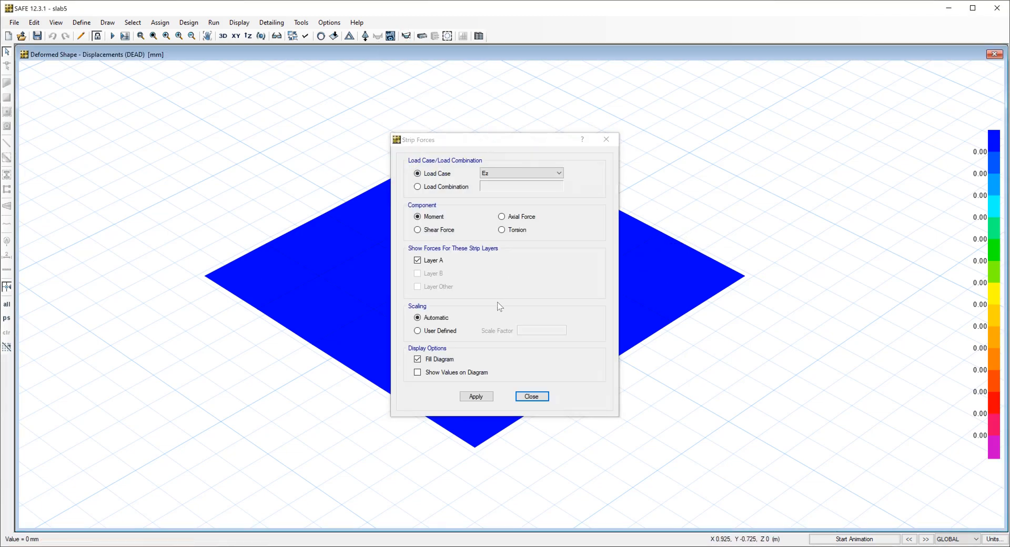
left_click(417, 372)
left_click(477, 398)
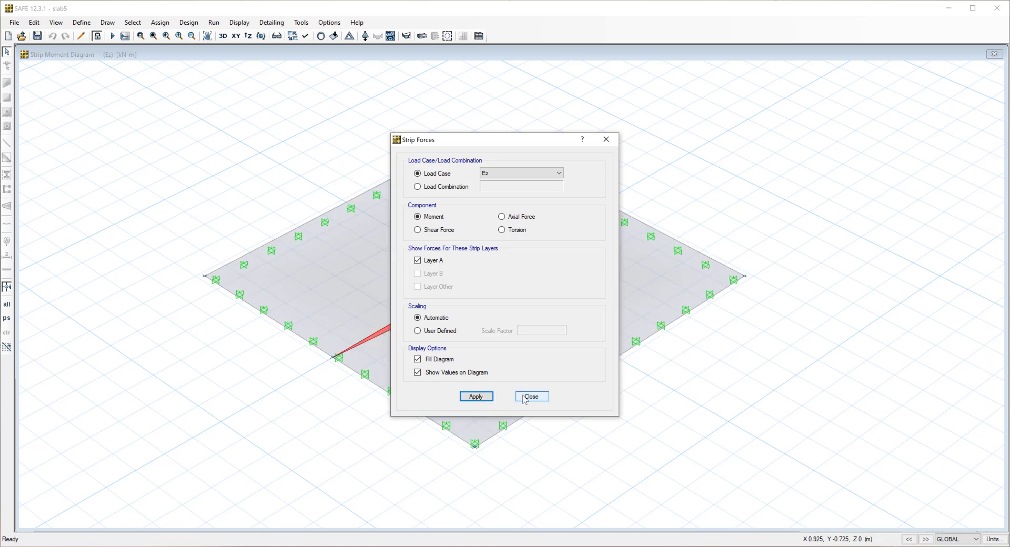
left_click(531, 397)
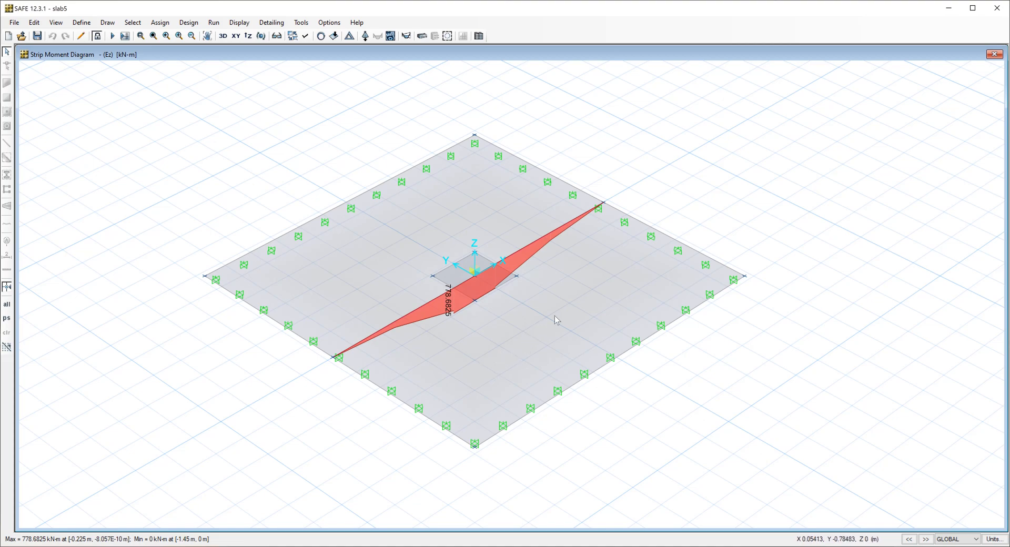
Display the layer A strip shear force diagram for load case Ez with values shown.
mouse_move(480, 330)
mouse_move(503, 310)
left_click(407, 35)
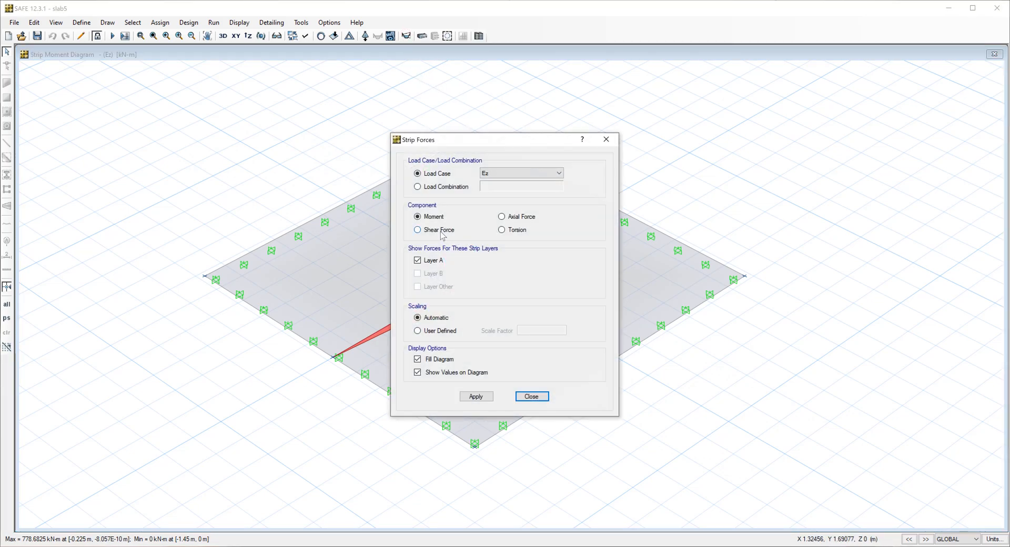
left_click(476, 396)
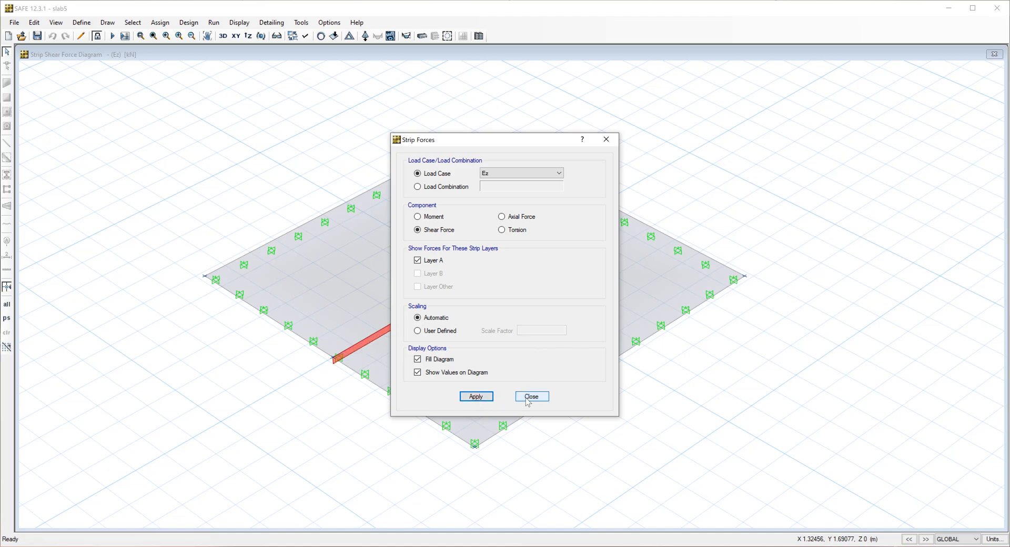
left_click(532, 396)
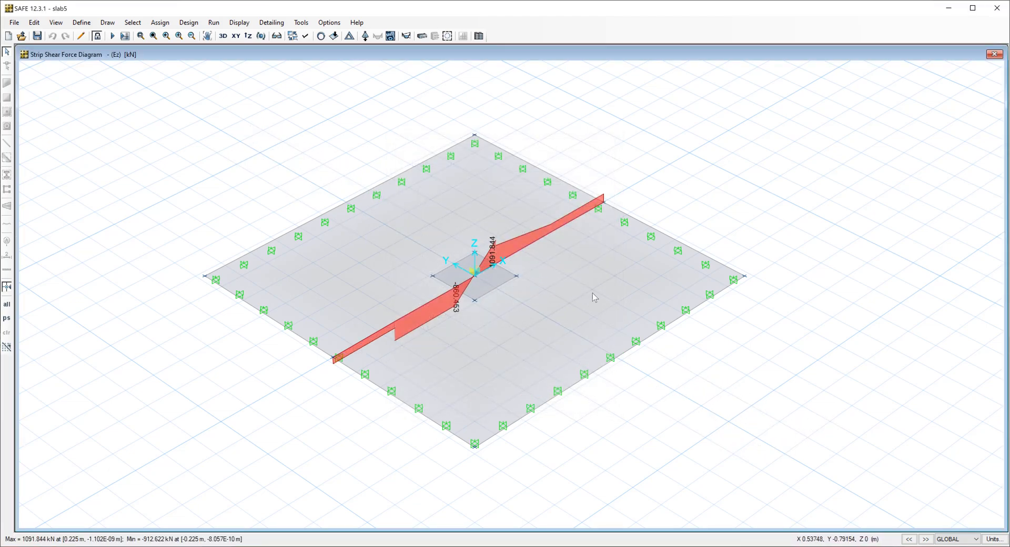